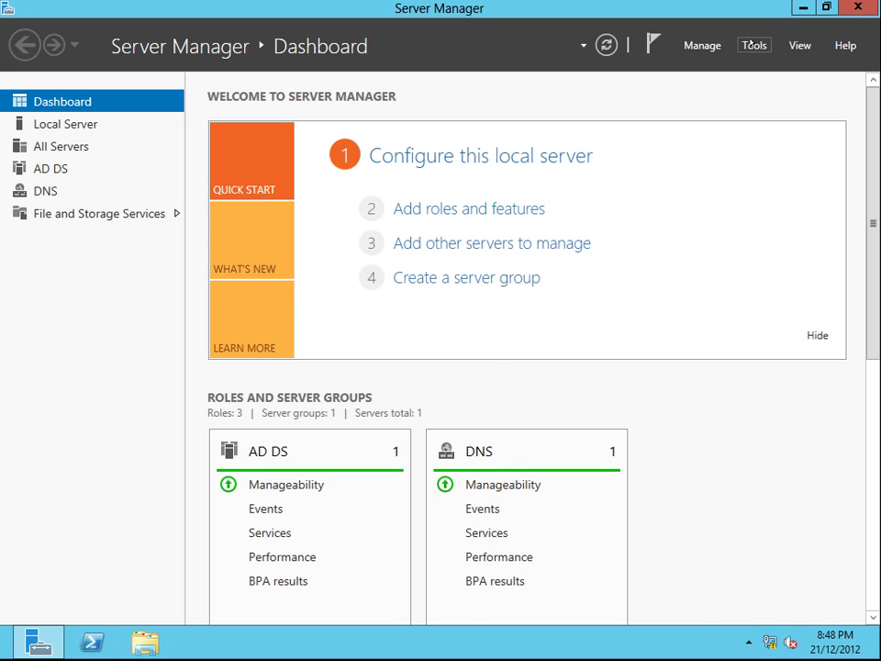
Step: Open the Server Manager Tools menu listing the administrative tools
click(755, 47)
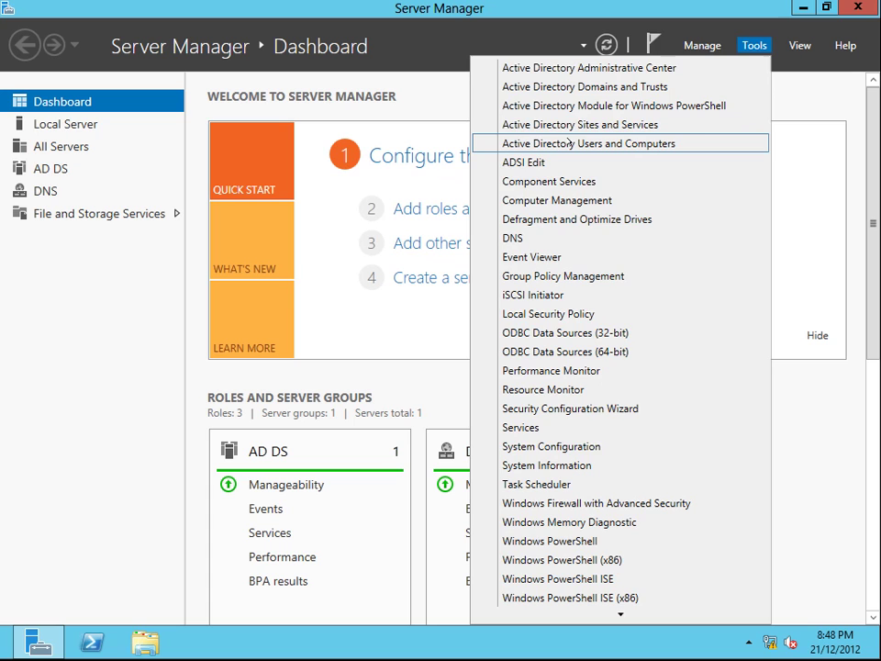
Step: Launch Active Directory Users and Computers and browse the Users and People containers
click(567, 144)
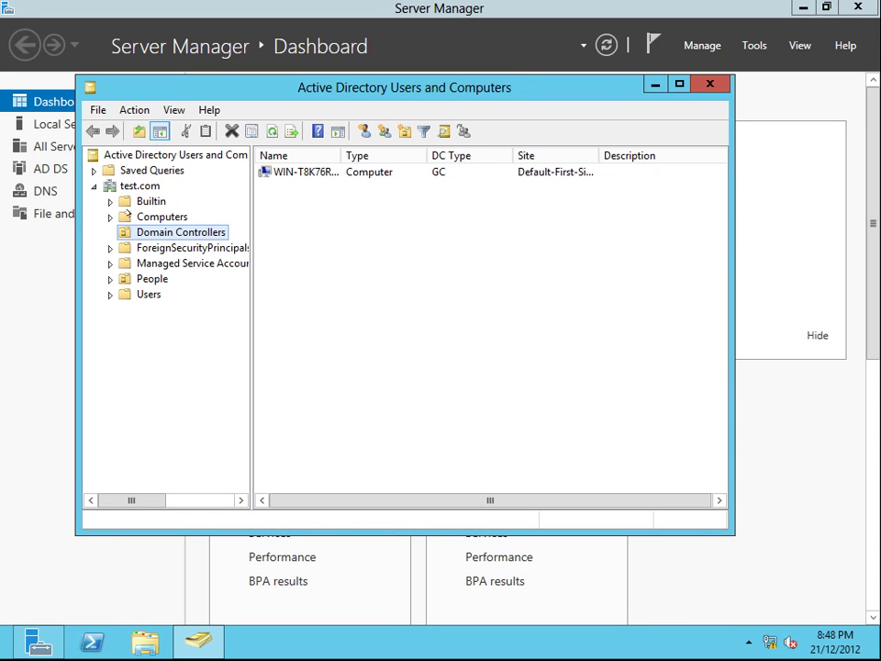
click(124, 293)
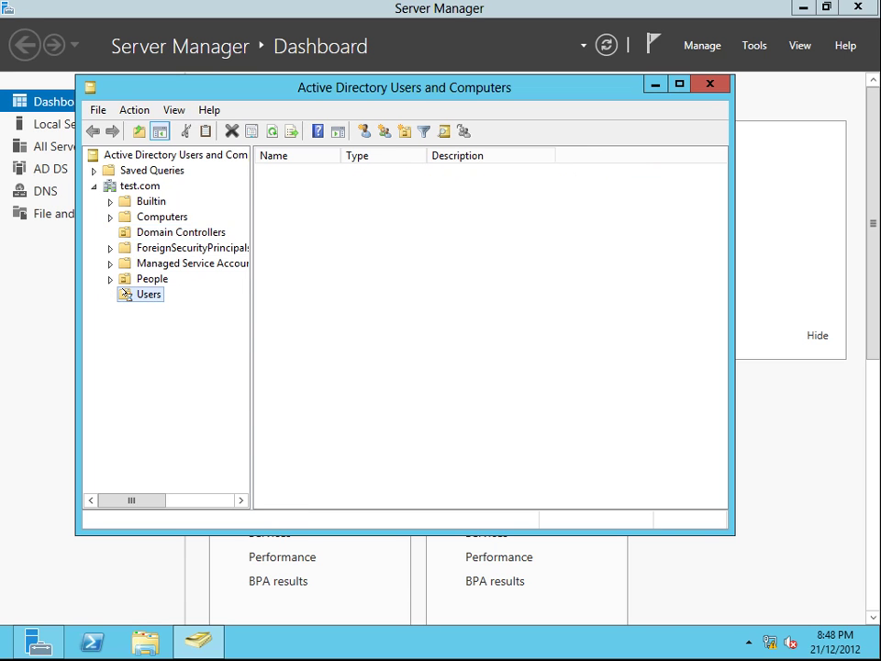
click(133, 279)
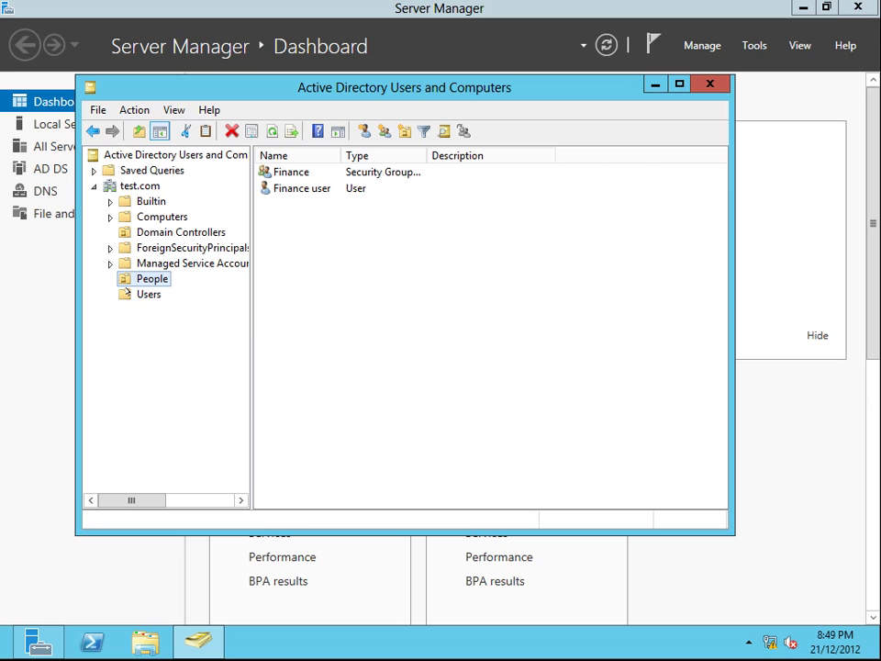
click(138, 294)
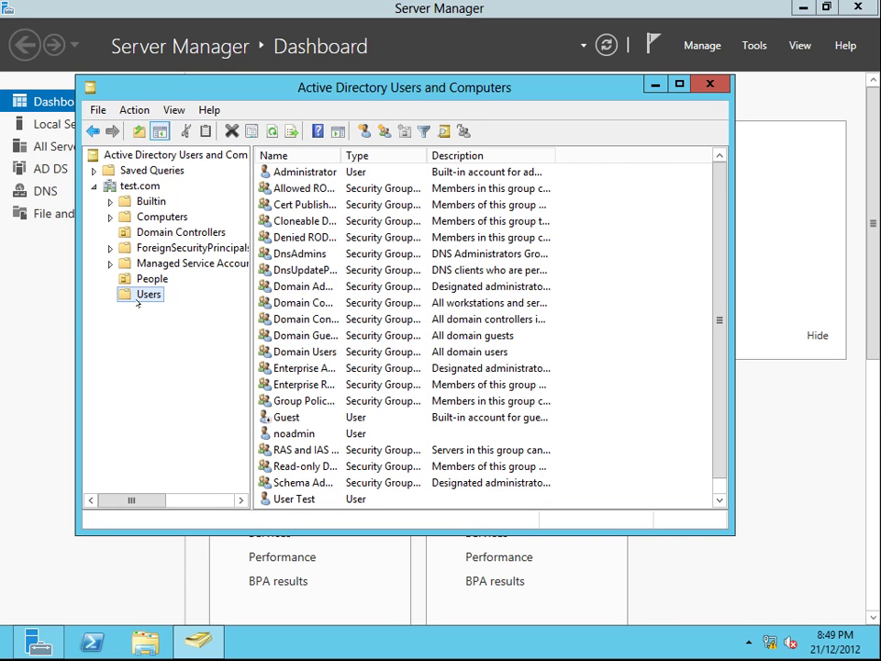
Step: Select the People OU and bring up its context menu in the right pane
key(alt+f)
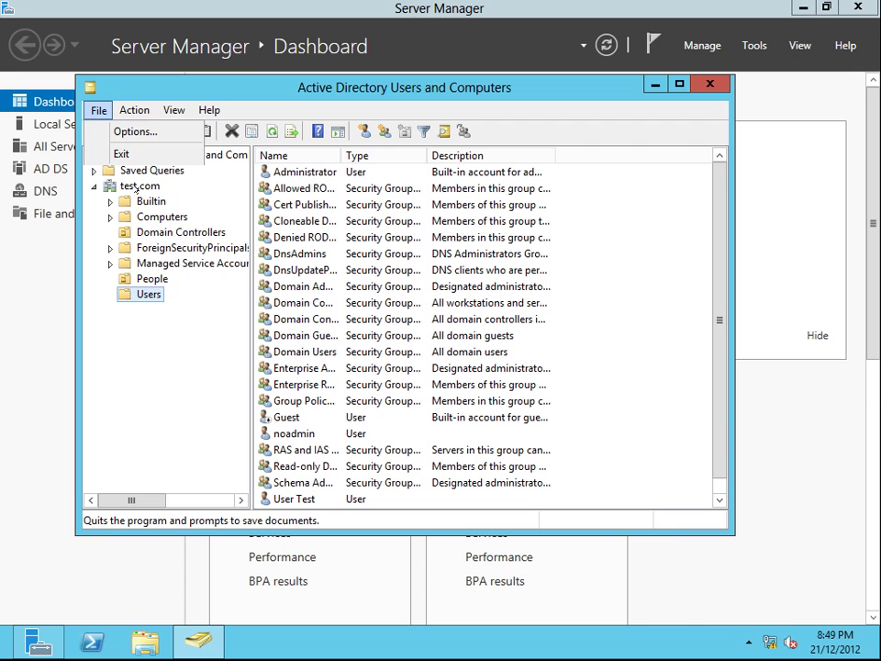
key(Escape)
right_click(132, 185)
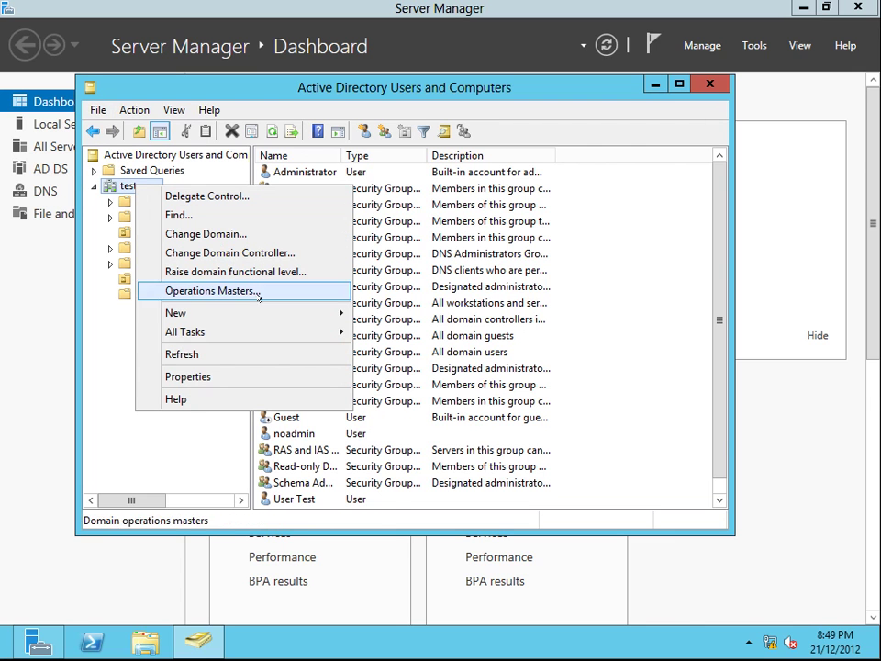
mouse_move(252, 312)
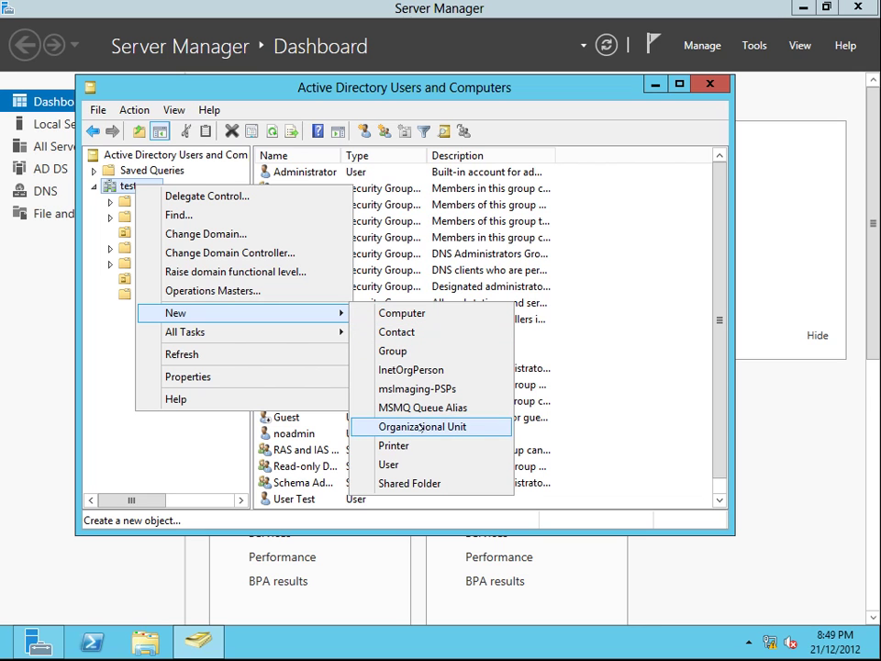
click(164, 439)
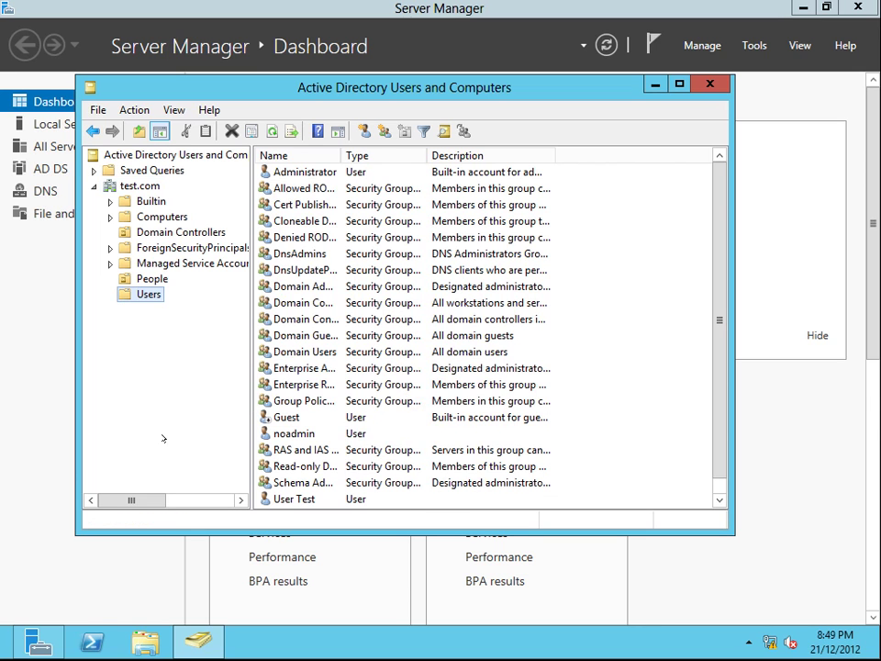
click(149, 278)
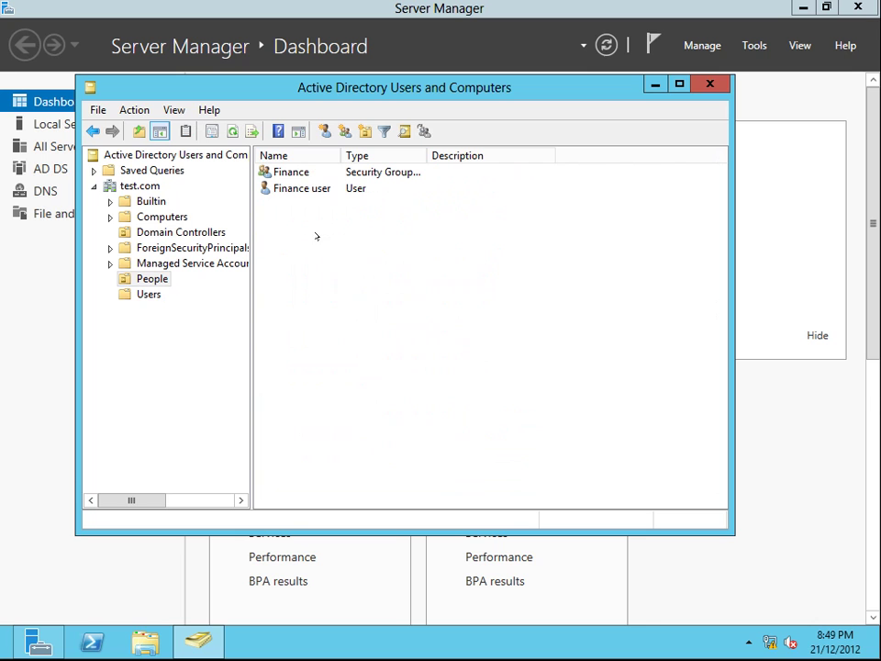
right_click(319, 237)
click(291, 248)
right_click(294, 250)
mouse_move(359, 325)
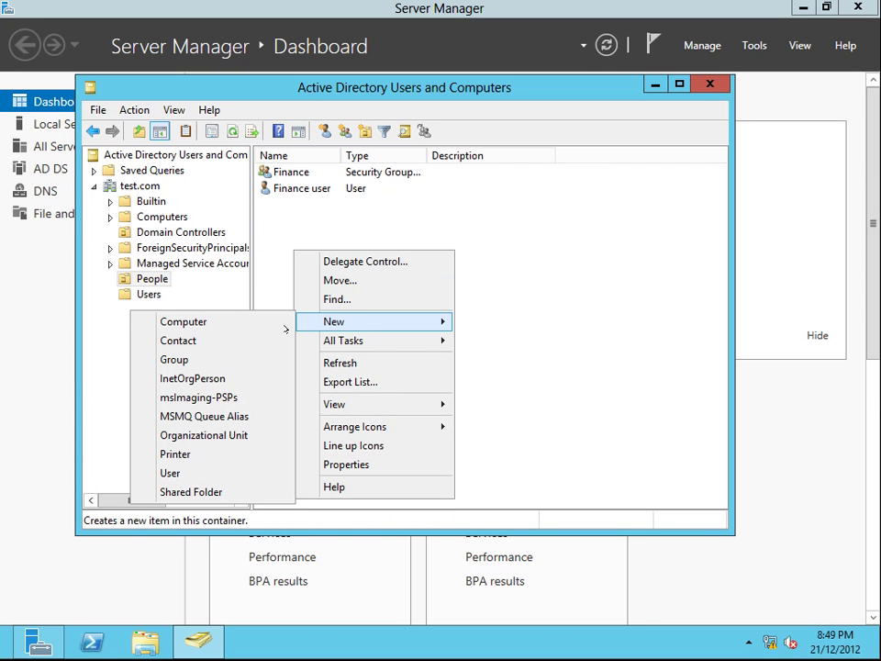
click(207, 472)
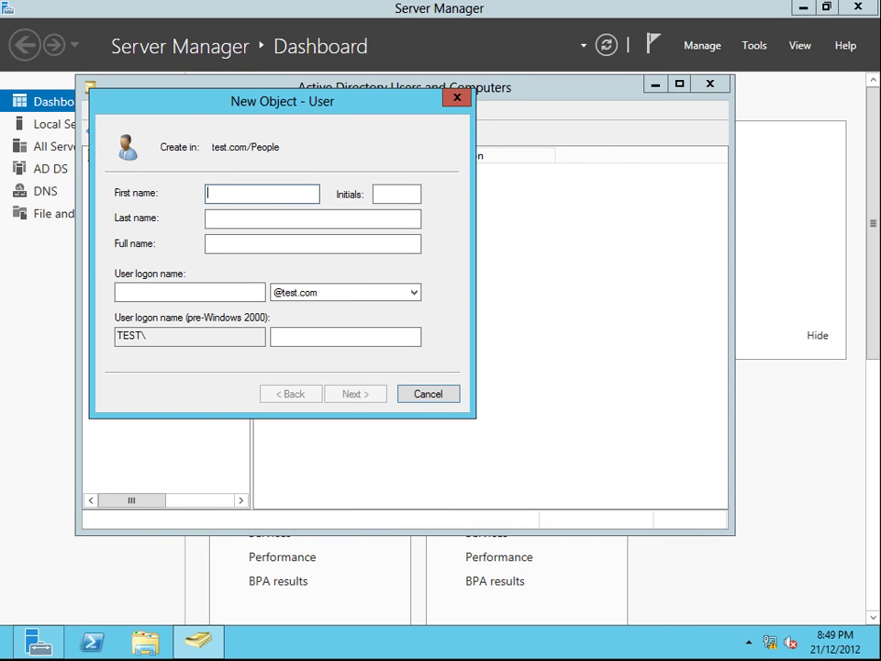
click(397, 194)
text(A)
click(312, 219)
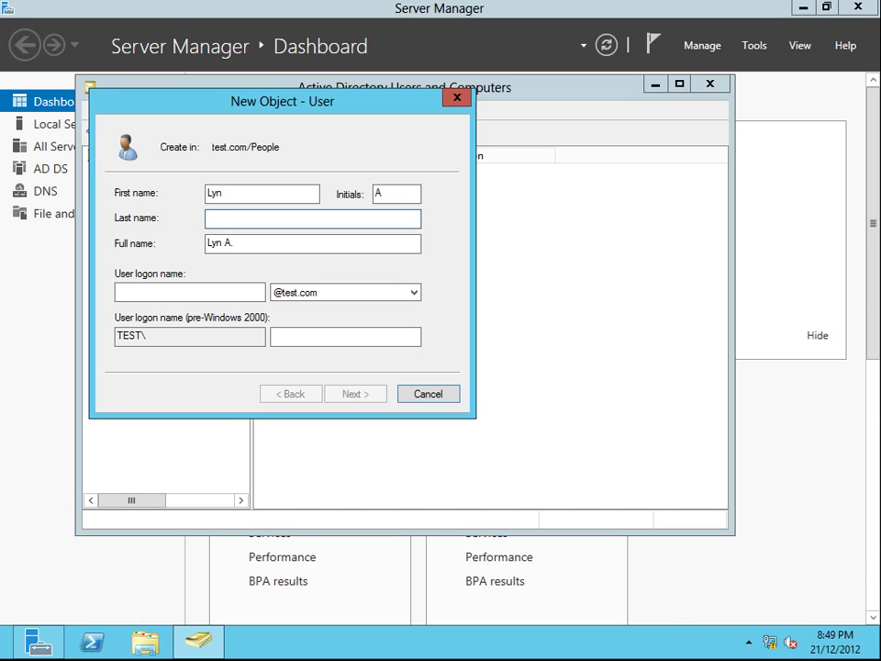
click(173, 295)
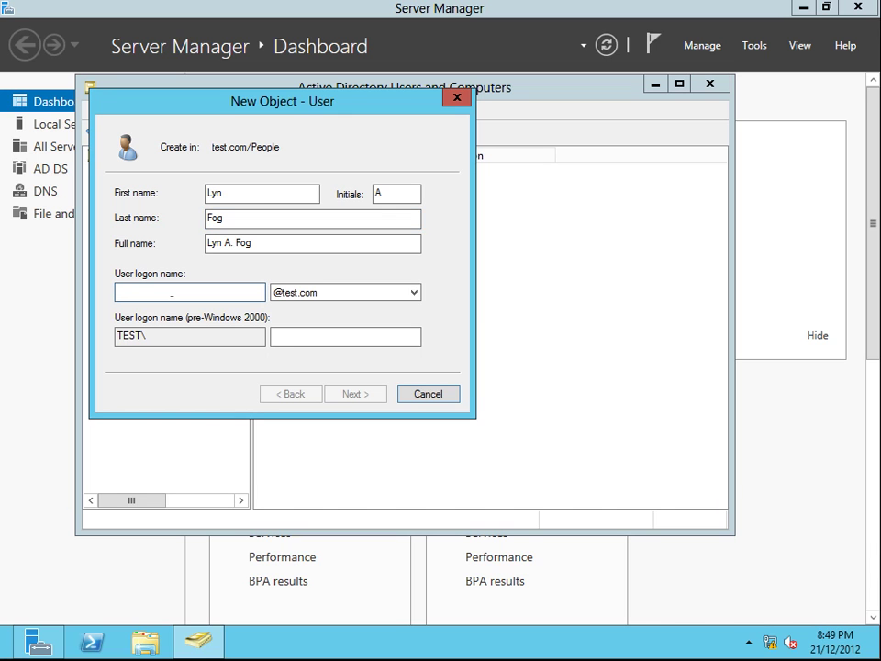
text(L)
key(BackSpace)
text(l)
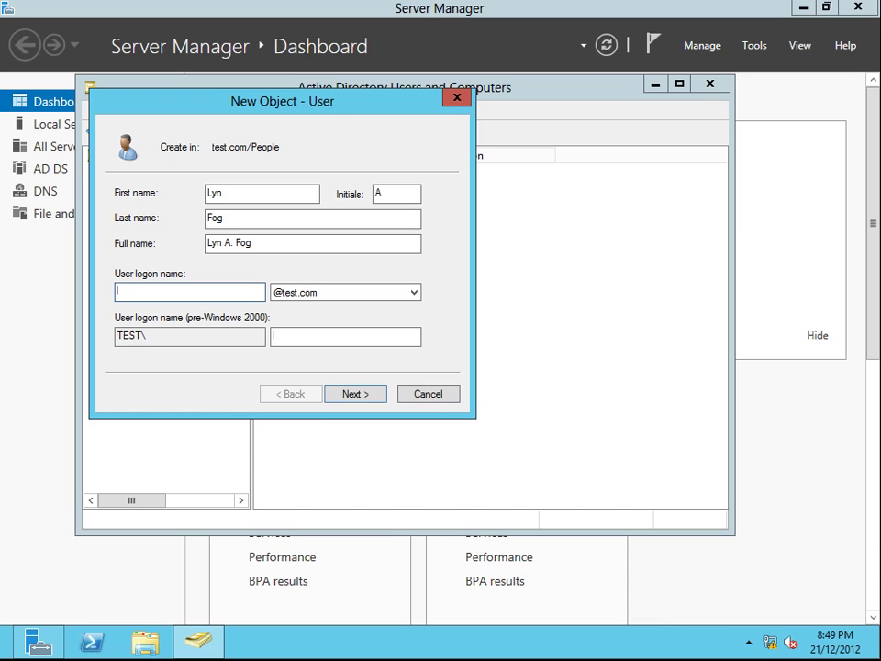
text(yn)
Step: Make the password non-expiring and unchangeable by the user, and enter and confirm it
click(355, 394)
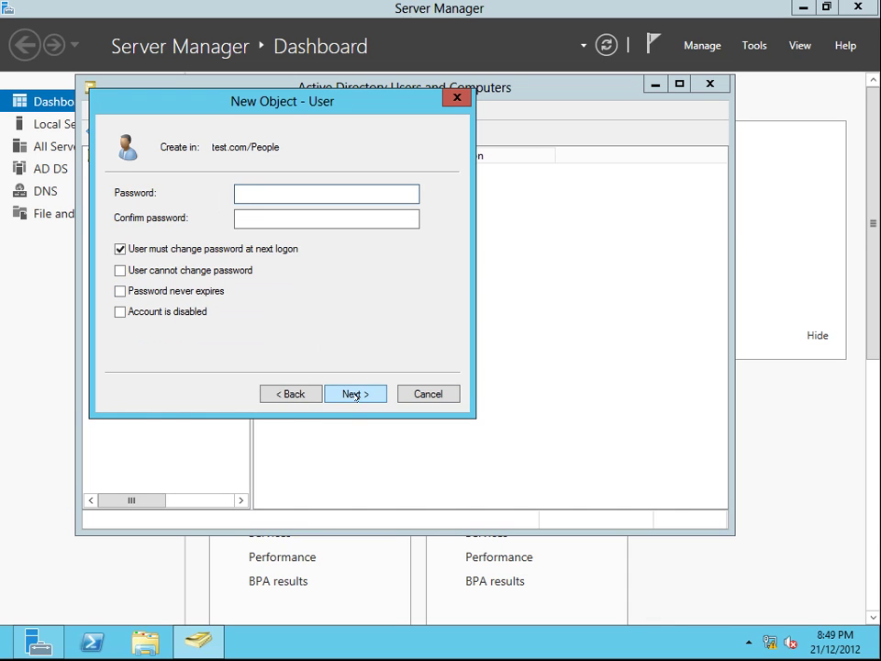
click(128, 249)
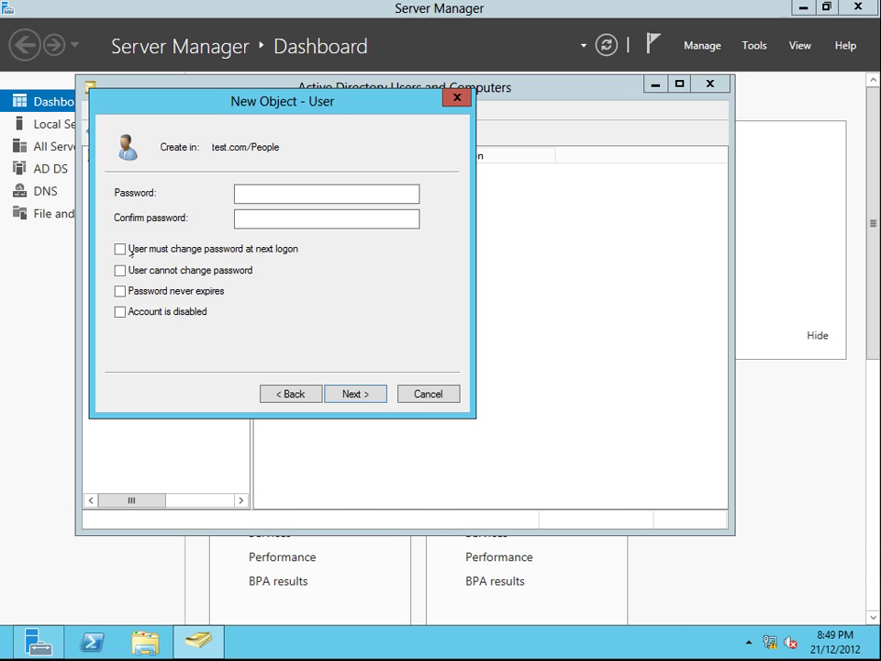
click(121, 271)
click(120, 291)
click(262, 194)
text(•••••••••••)
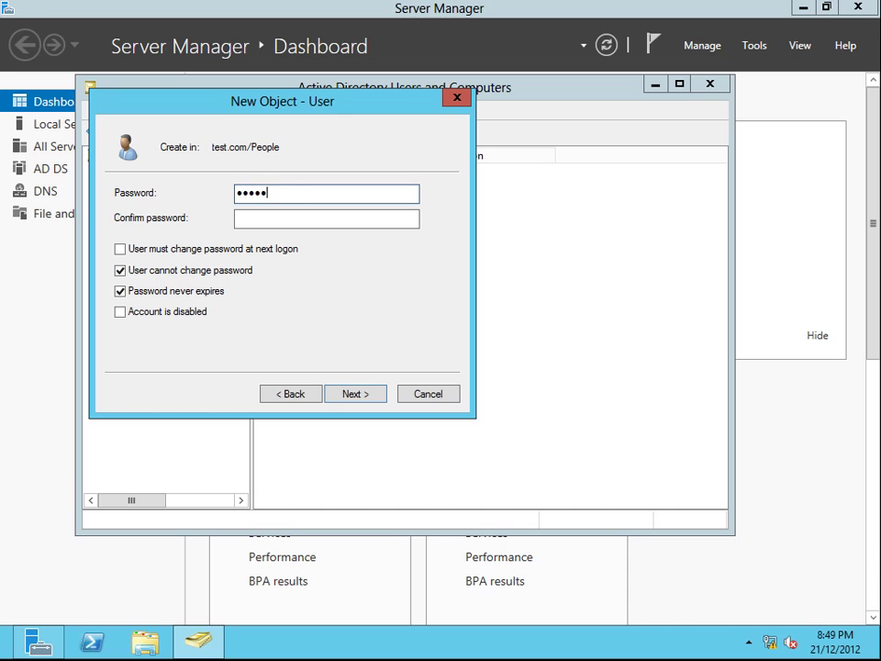
click(237, 219)
text(•••••••)
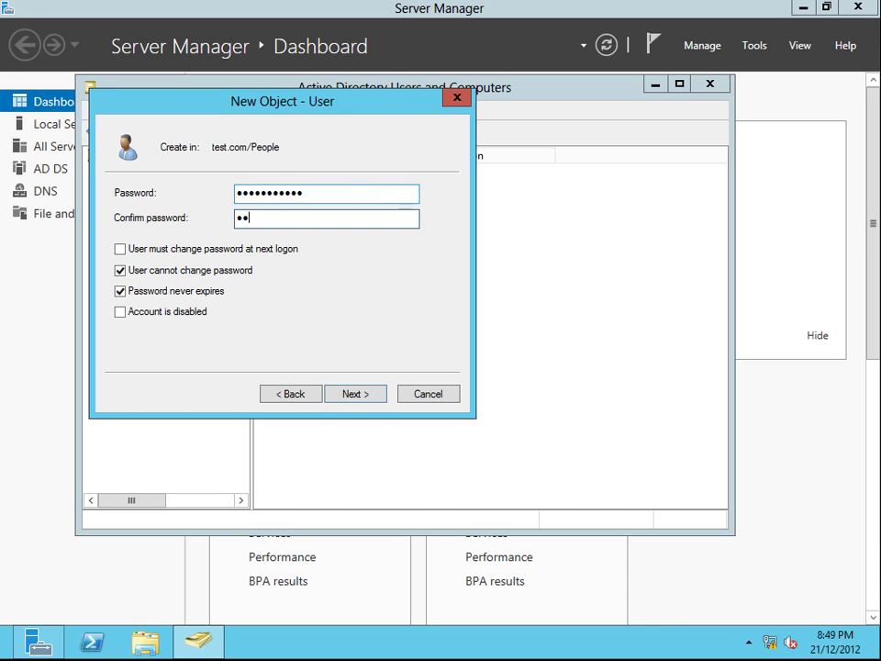
text(••••)
click(354, 393)
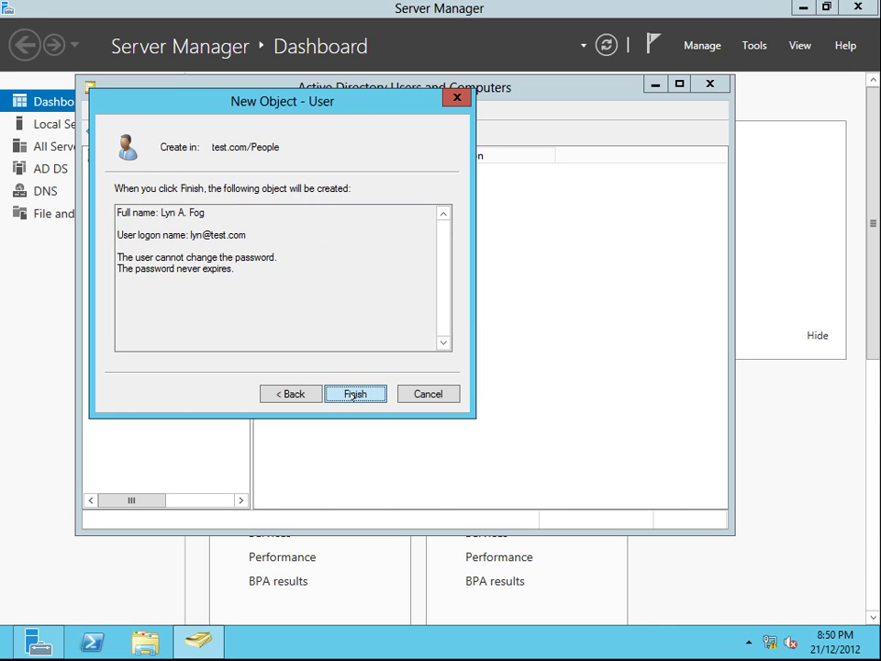
click(354, 395)
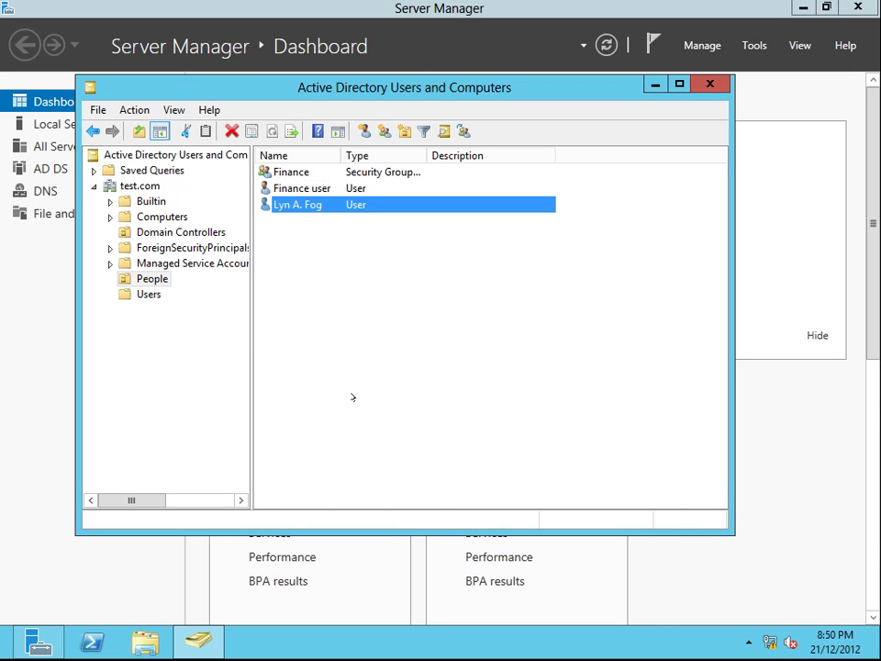
right_click(297, 206)
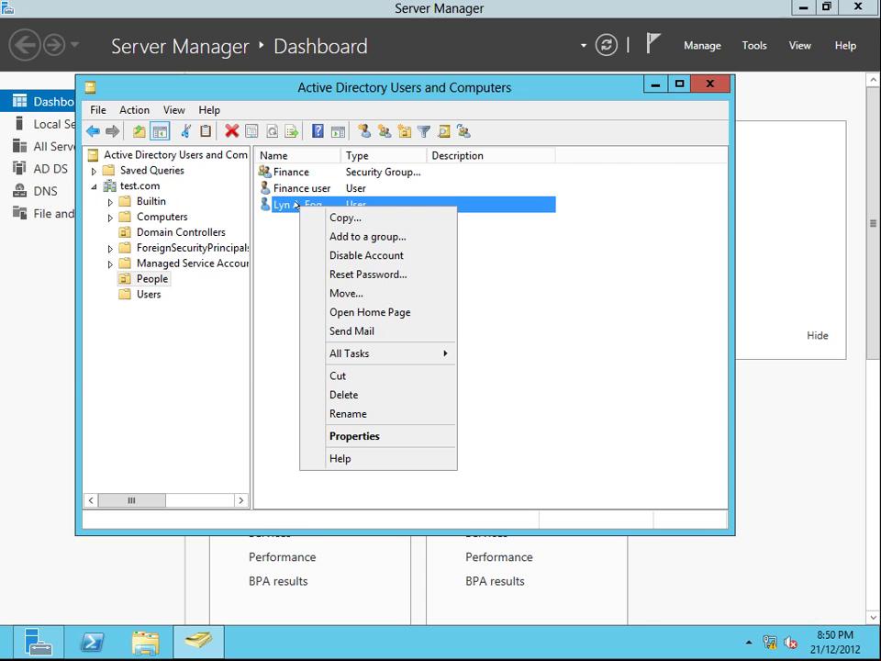
click(344, 217)
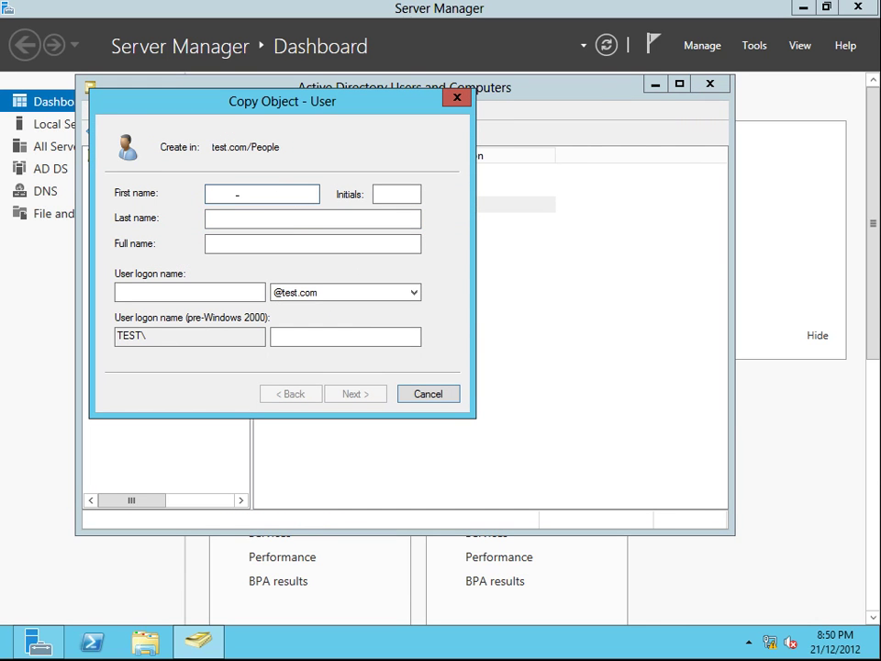
key(Tab)
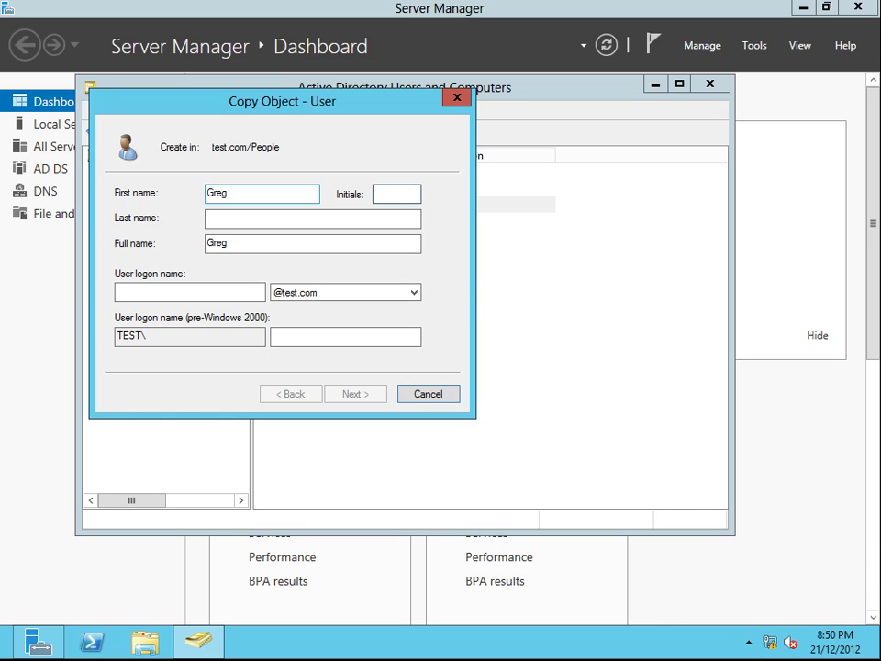
key(Tab)
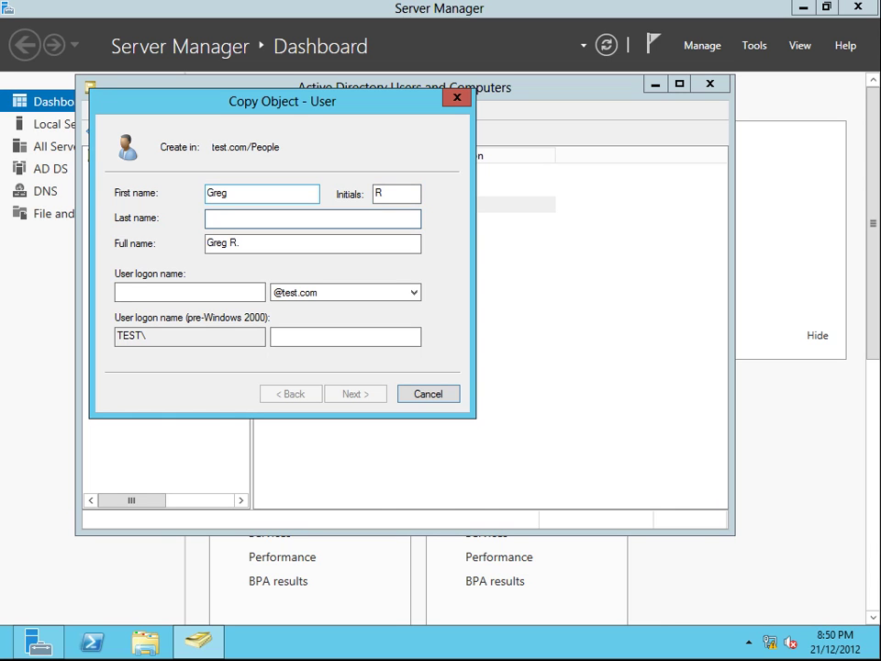
click(174, 292)
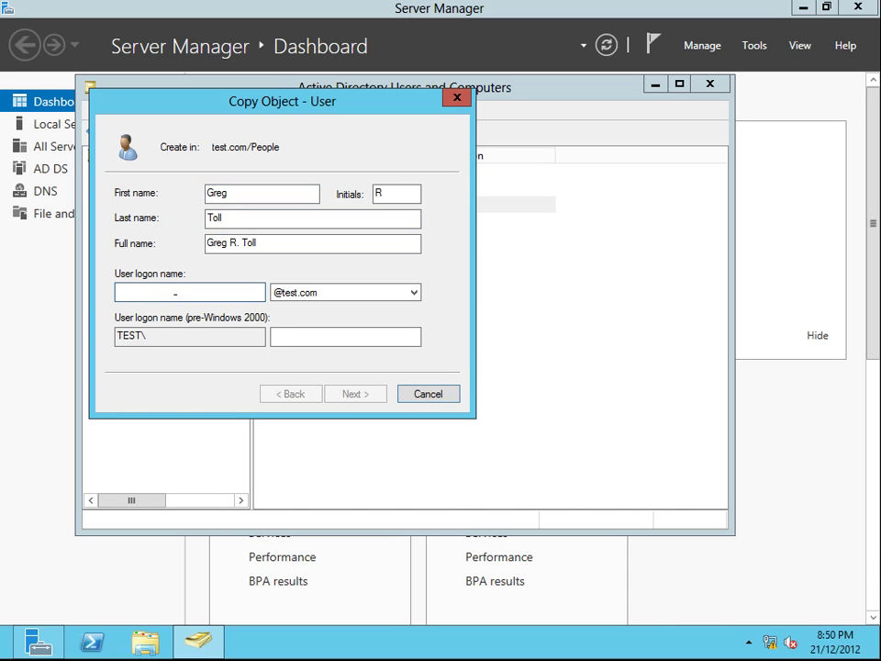
text(greg)
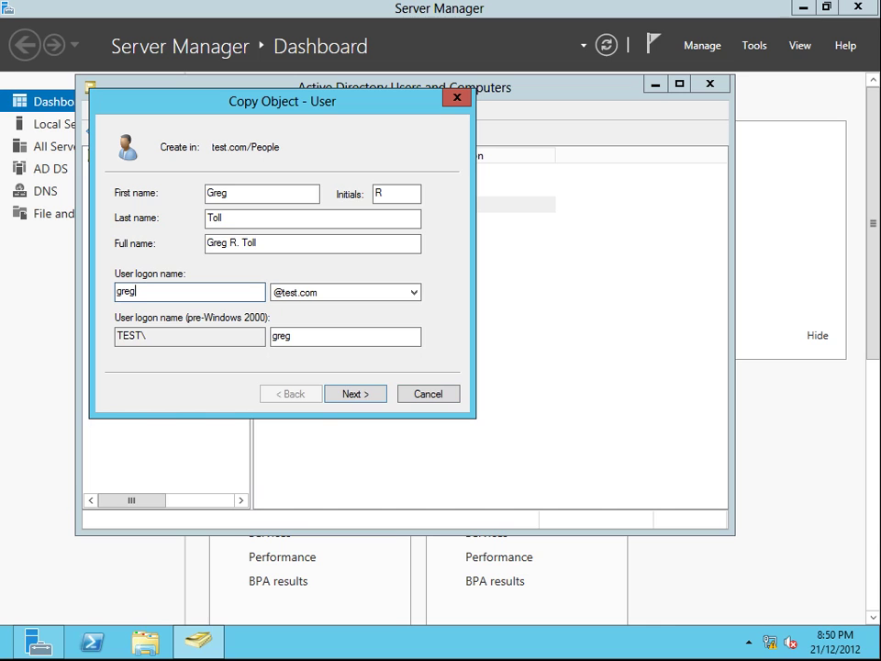
key(Return)
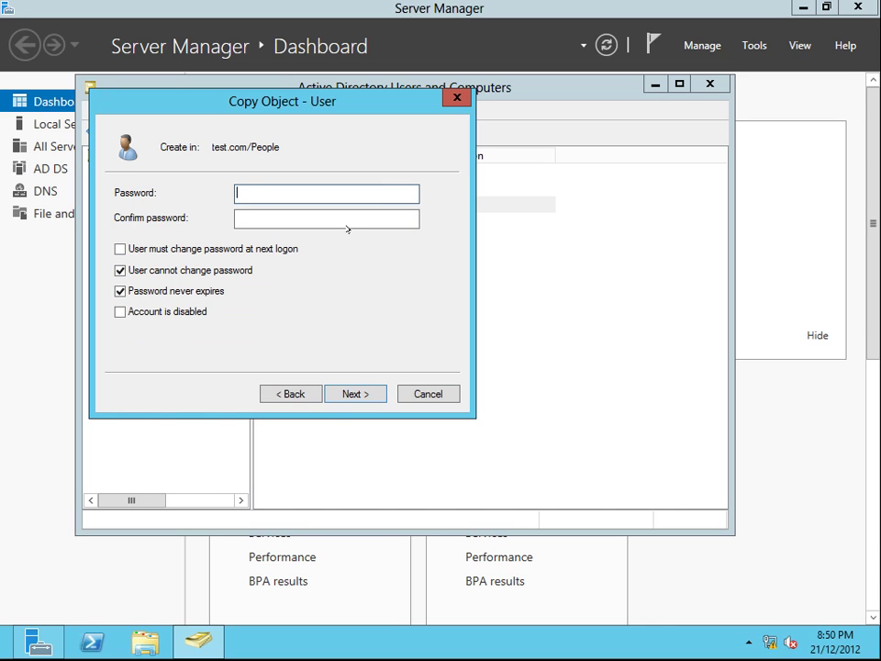
Step: Enter and confirm Greg's password, leaving change-at-next-logon off after the conflict error
text(Password123)
key(Tab)
text(Passwor)
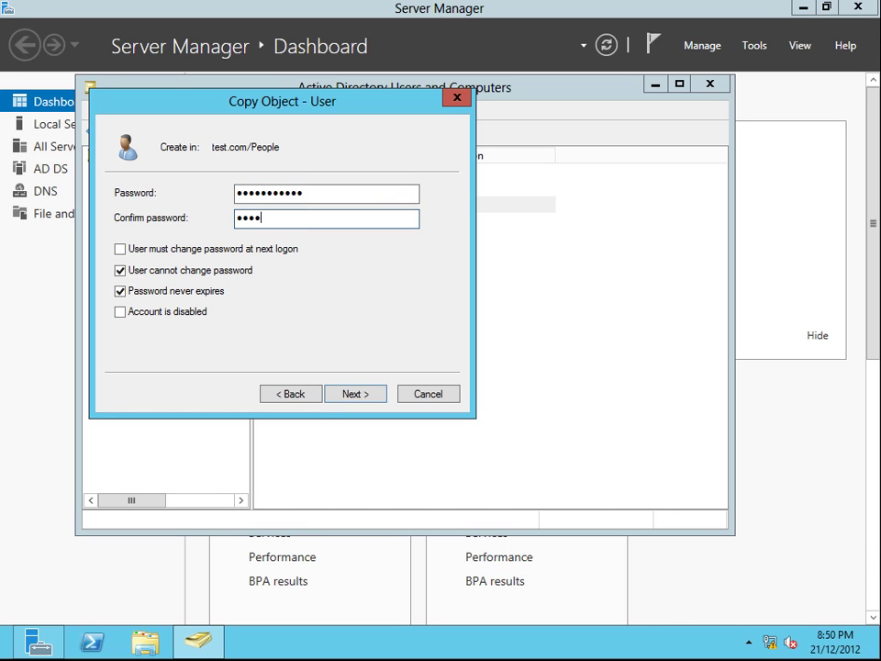
text(d123)
click(119, 249)
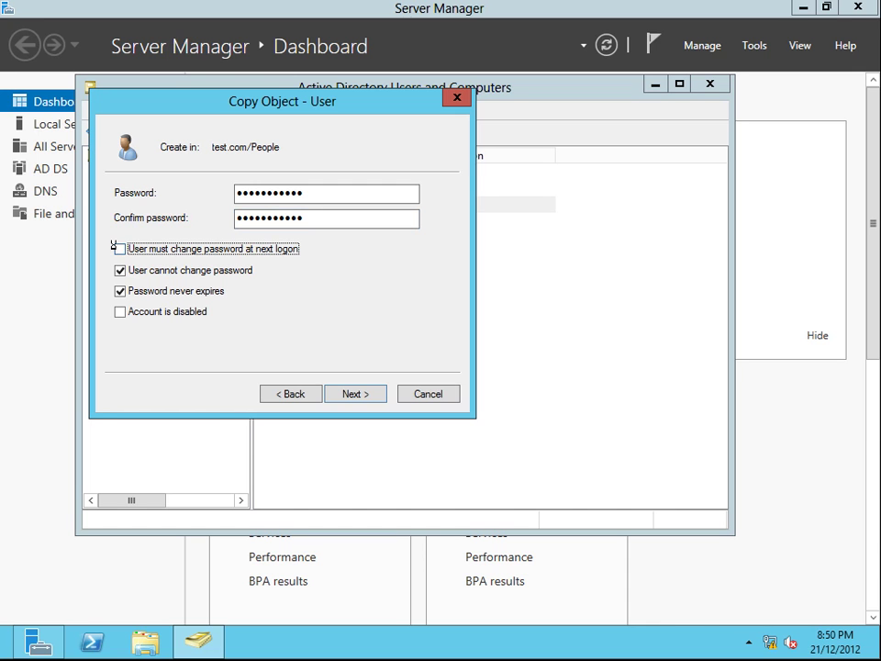
click(598, 384)
click(354, 393)
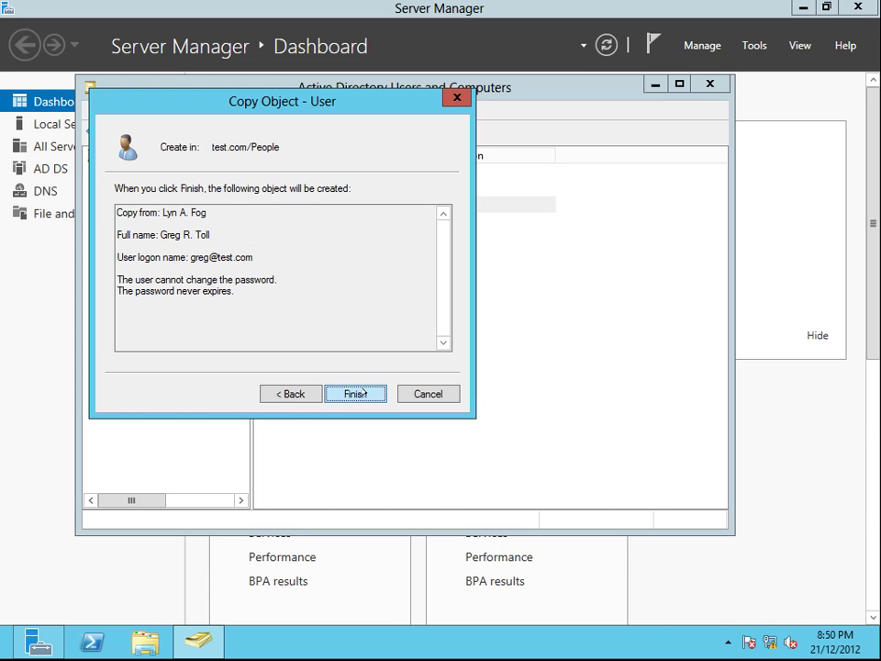
click(360, 393)
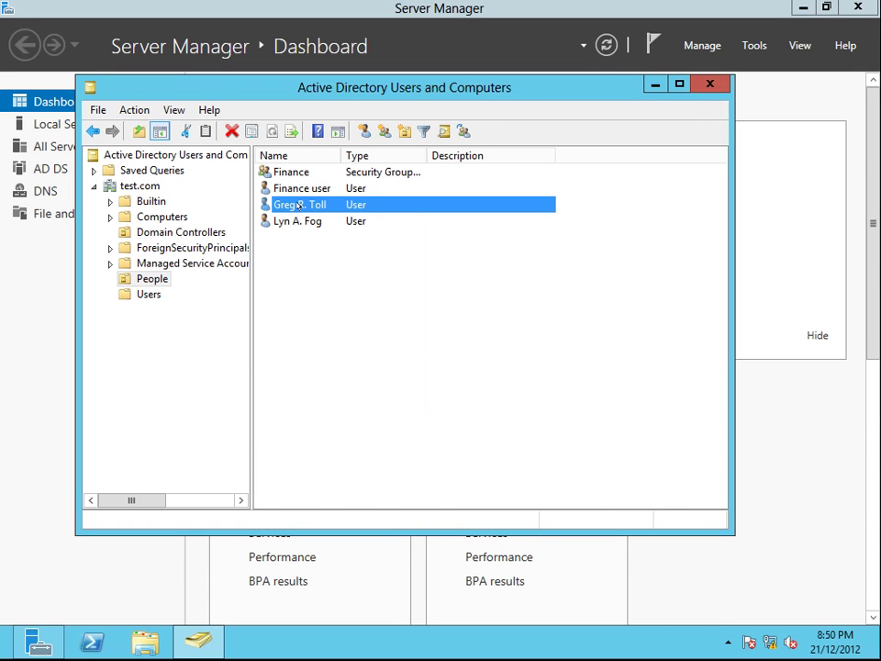
right_click(297, 206)
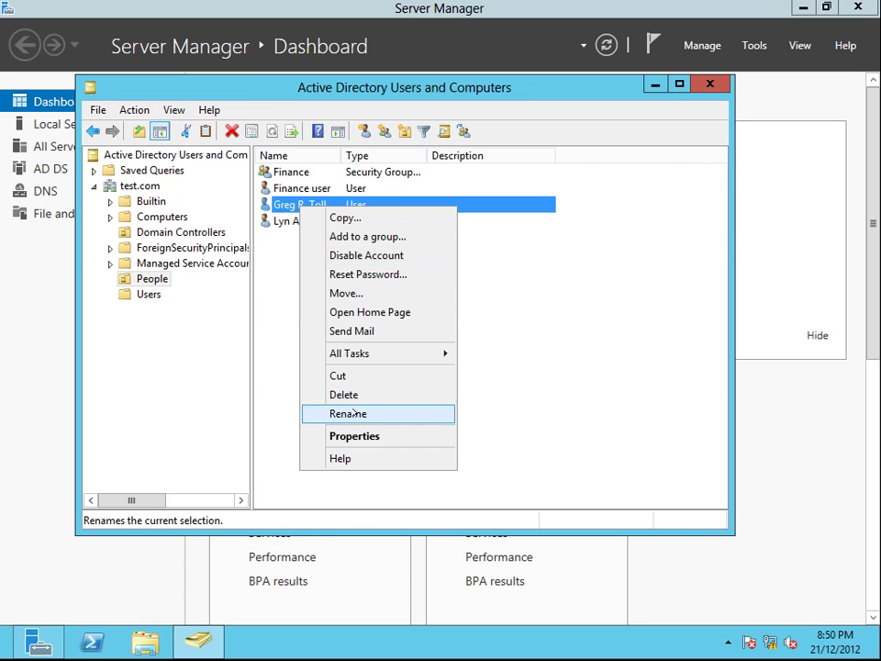
click(355, 217)
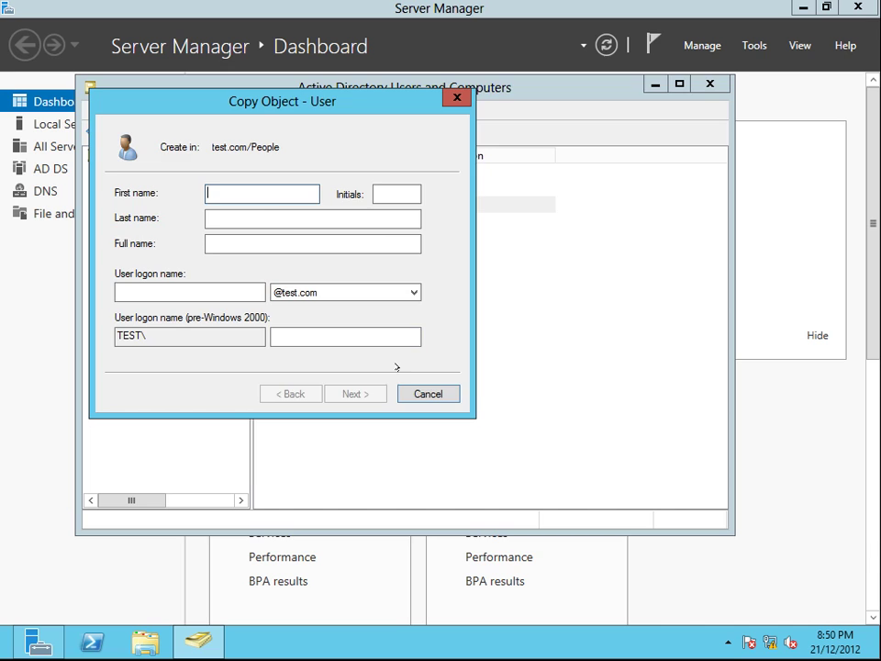
click(408, 392)
right_click(372, 297)
mouse_move(465, 372)
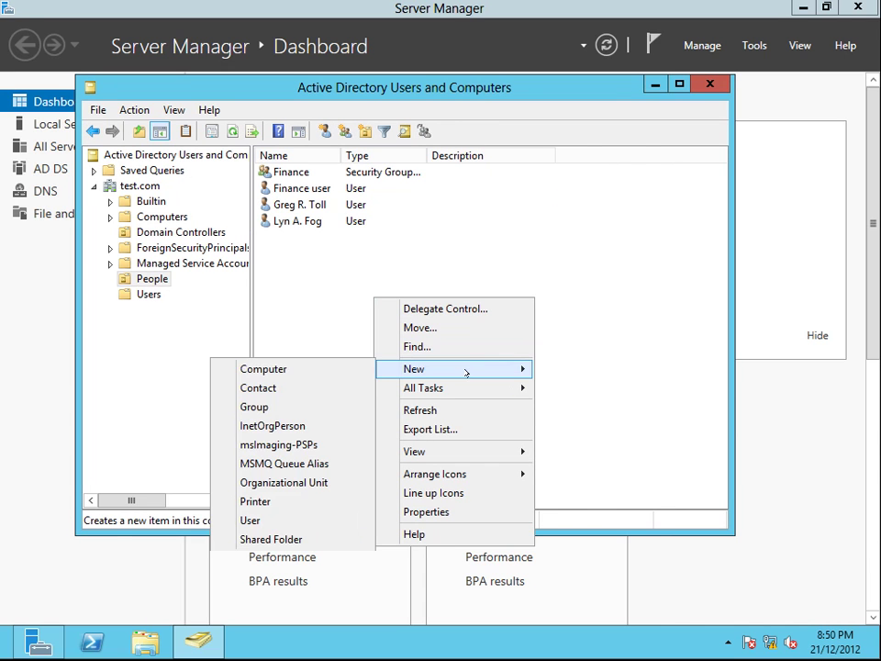
click(289, 519)
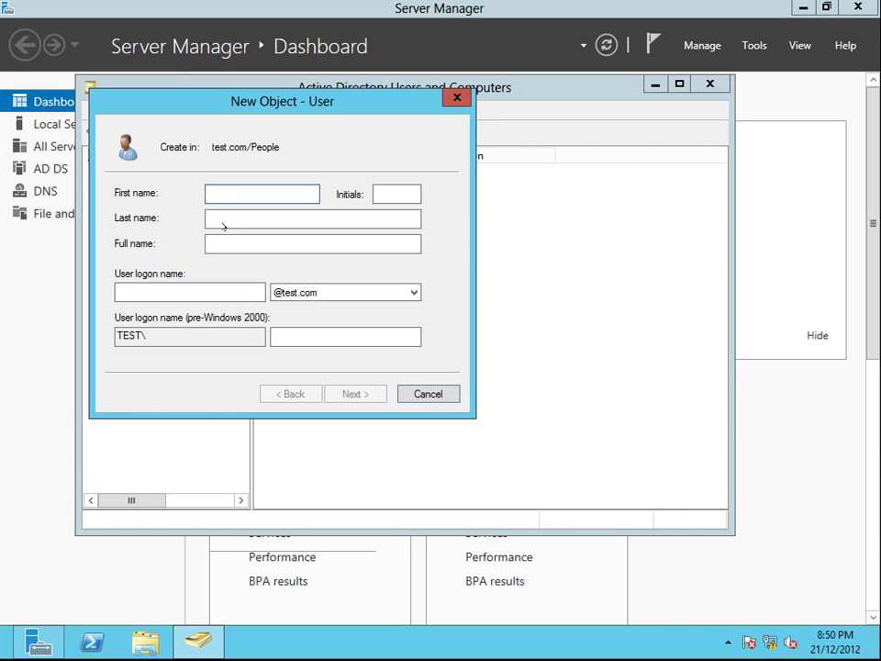
key(Tab)
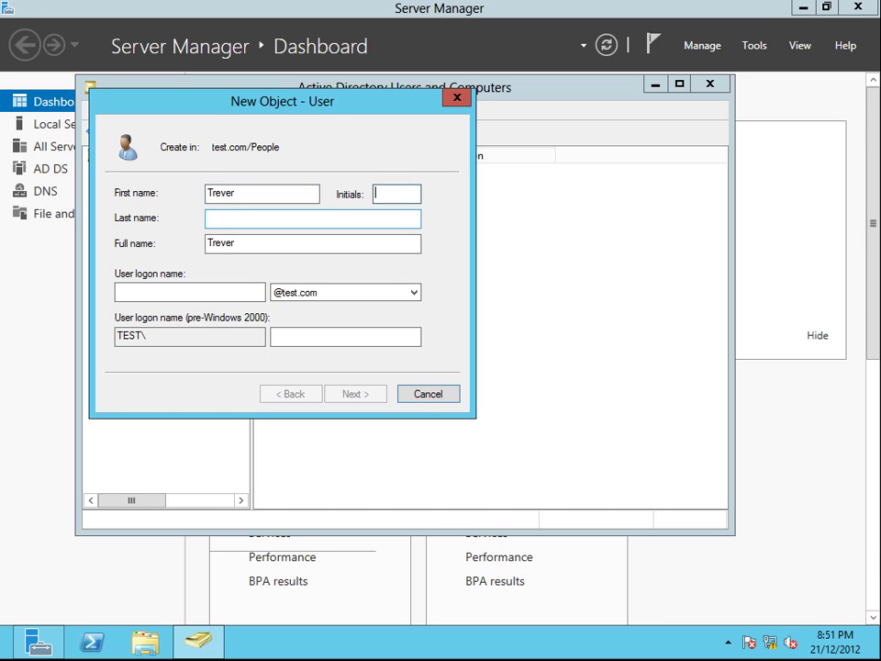
key(Tab)
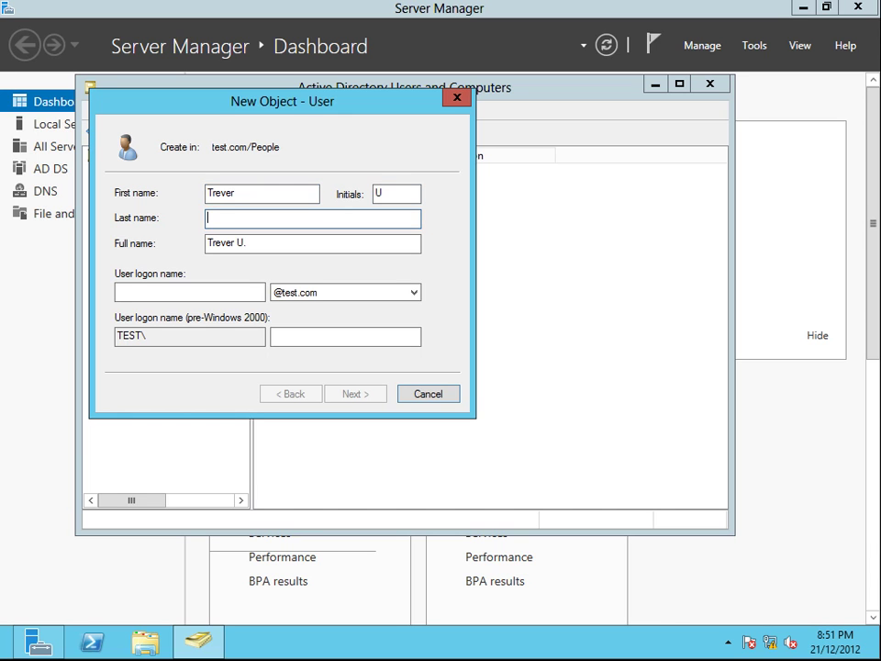
click(214, 290)
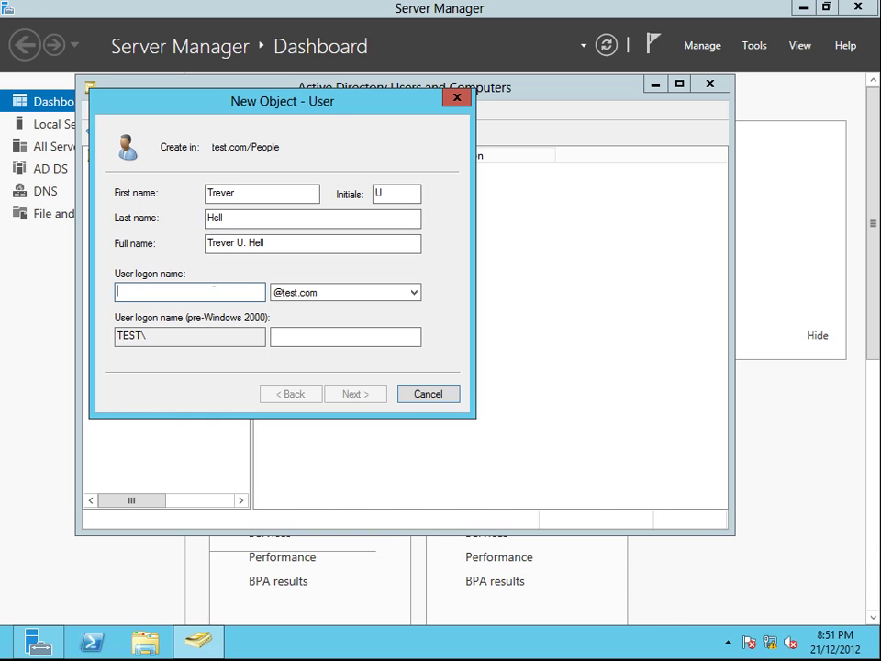
text(trev)
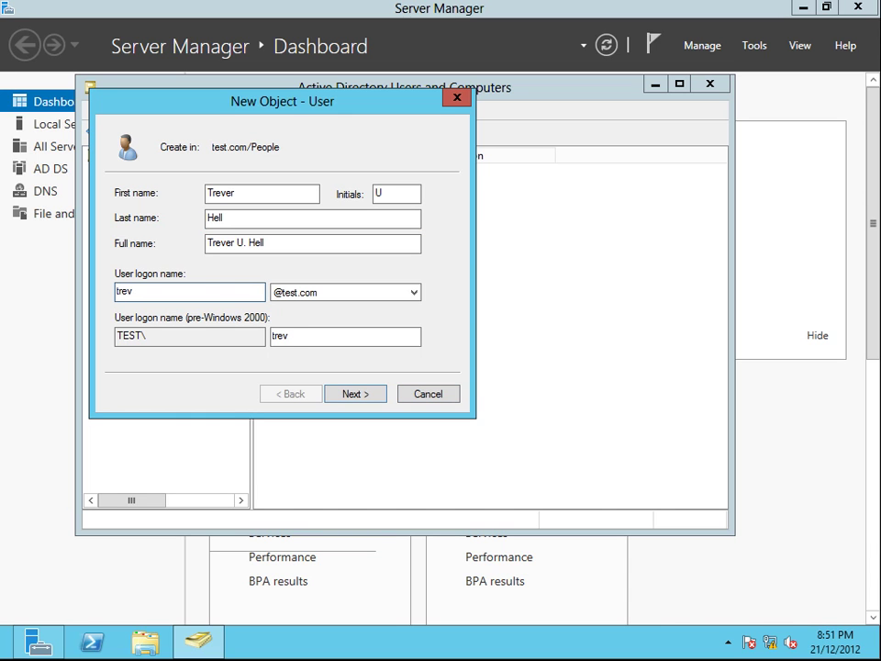
text(er)
Step: Give Trever a password that never expires and he cannot change, then create the account
click(365, 395)
text(Password1)
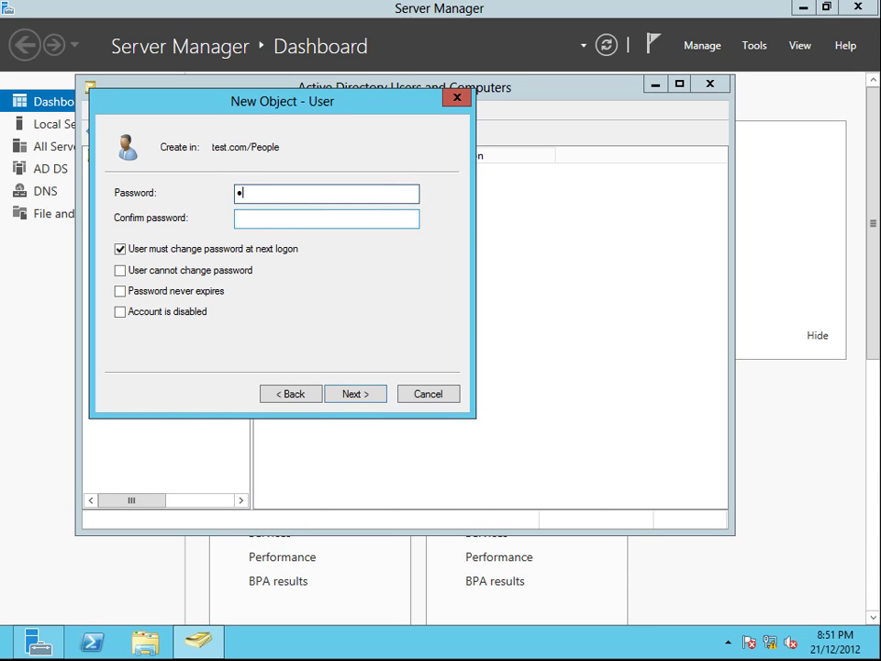
text(23)
click(326, 218)
text(Password123)
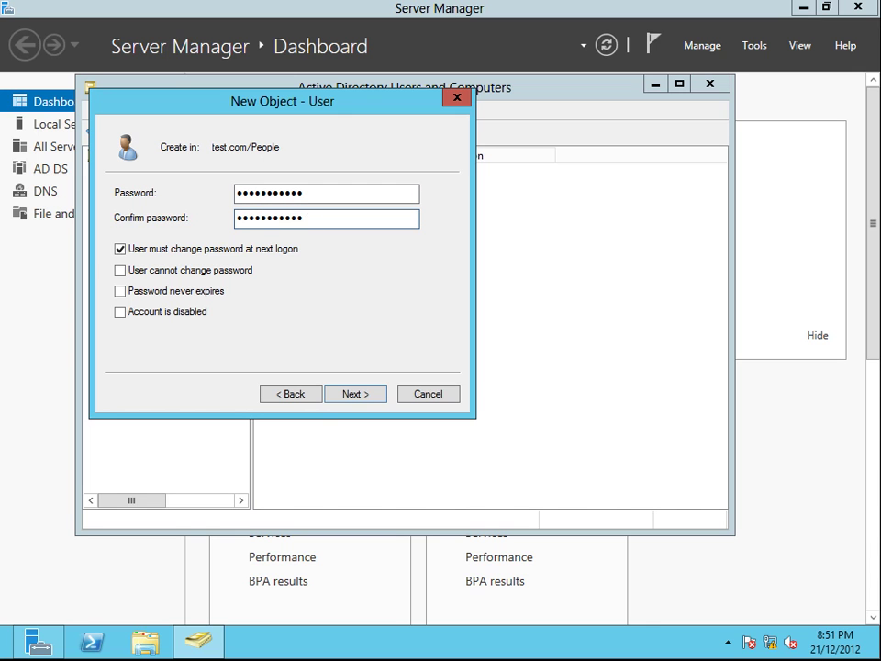
click(119, 291)
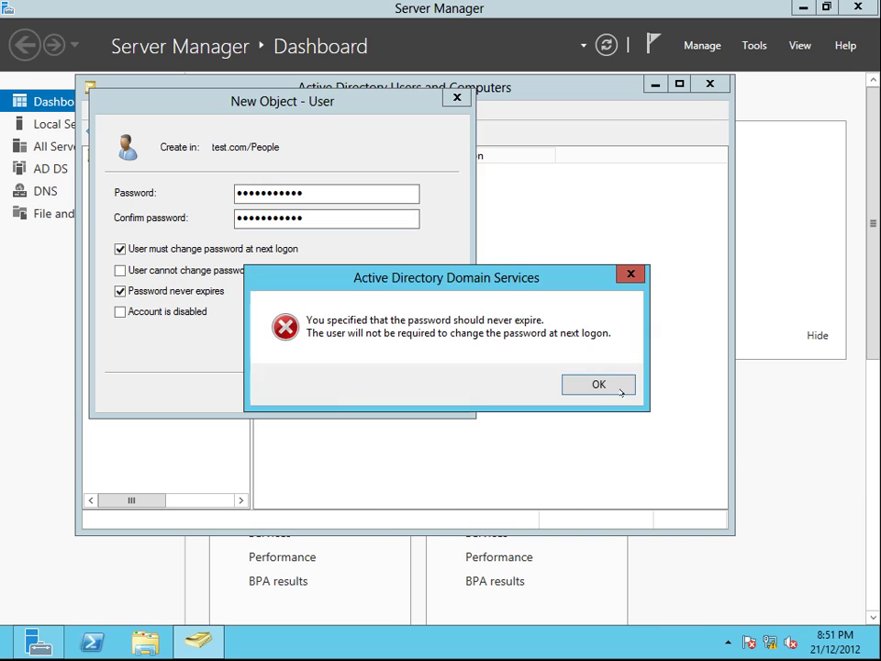
click(621, 392)
click(120, 270)
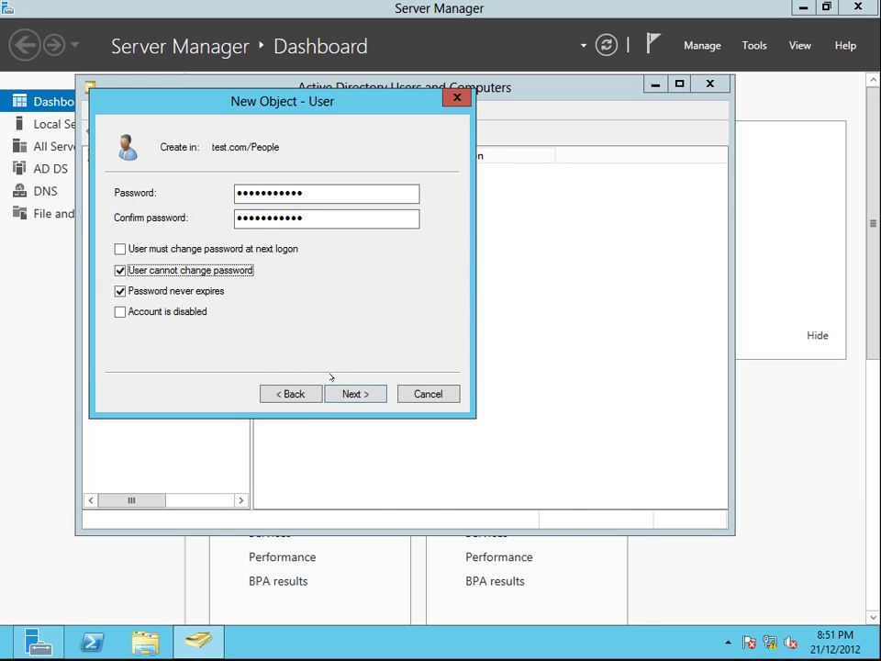
click(353, 393)
click(353, 393)
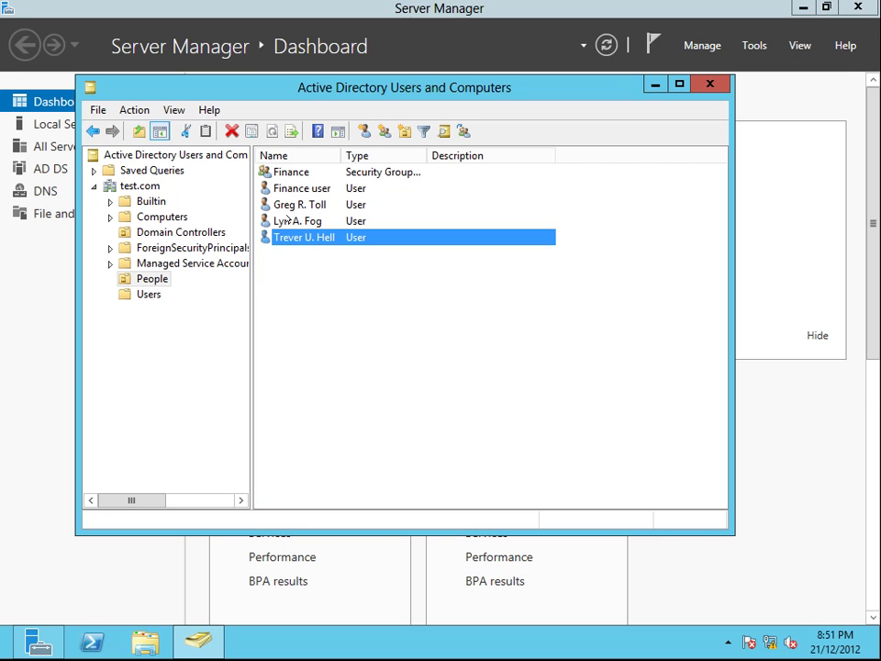
Step: Open the properties of the third user in the People list
right_click(290, 206)
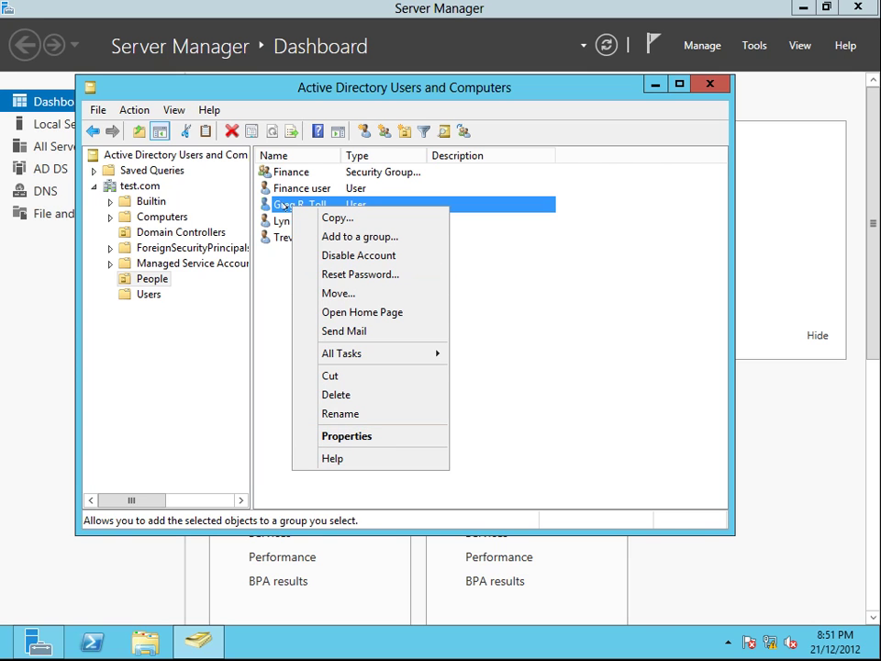
click(357, 438)
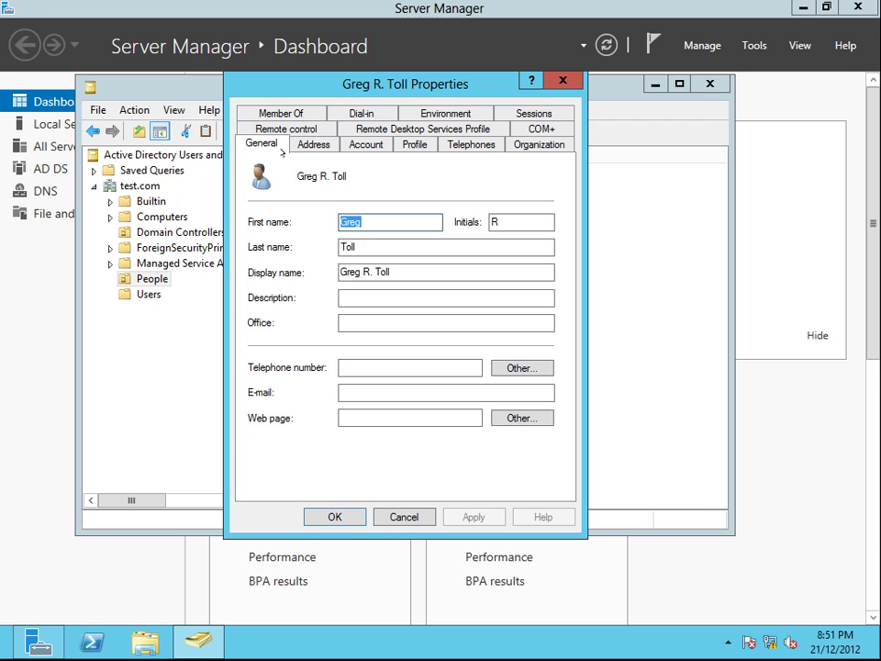
Step: On the Address tab, enter the street, city Melbourne and state Victoria
click(313, 144)
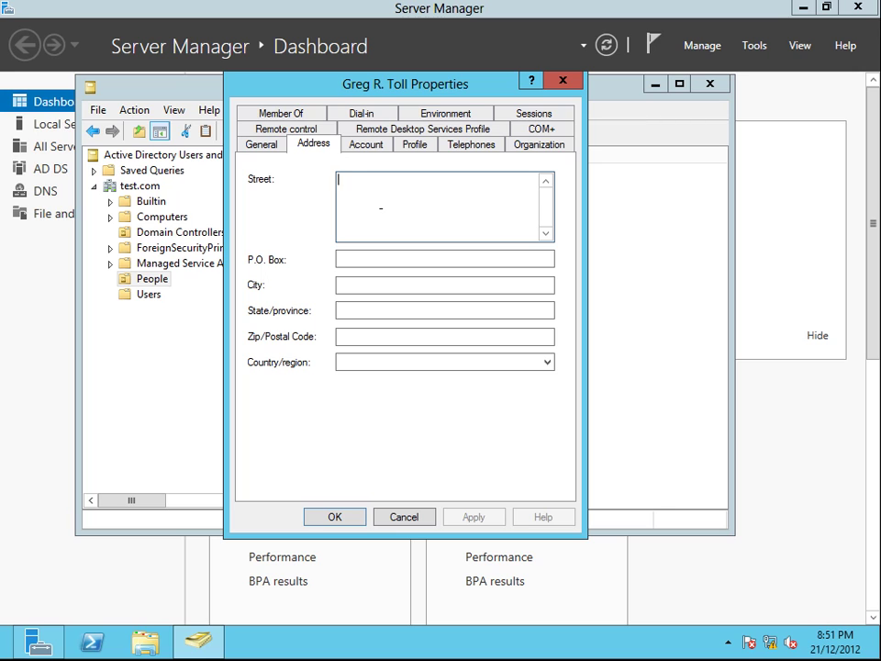
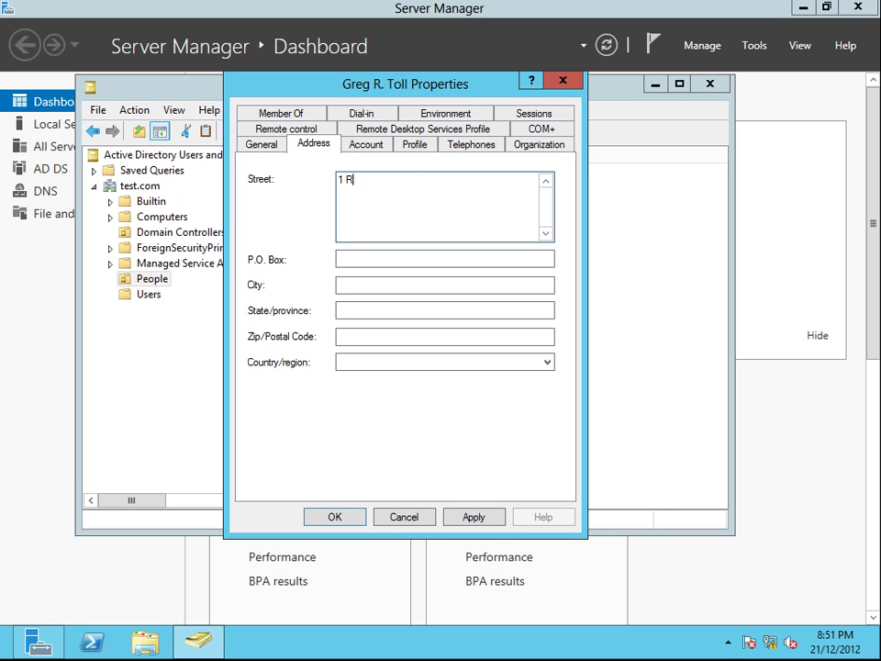
click(371, 258)
click(367, 286)
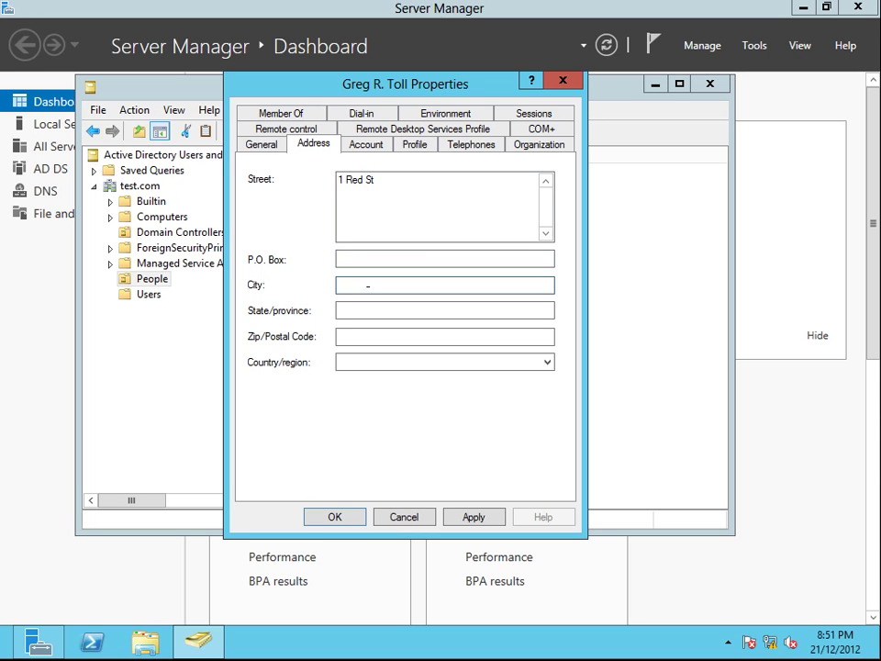
text(Melbourne)
click(367, 310)
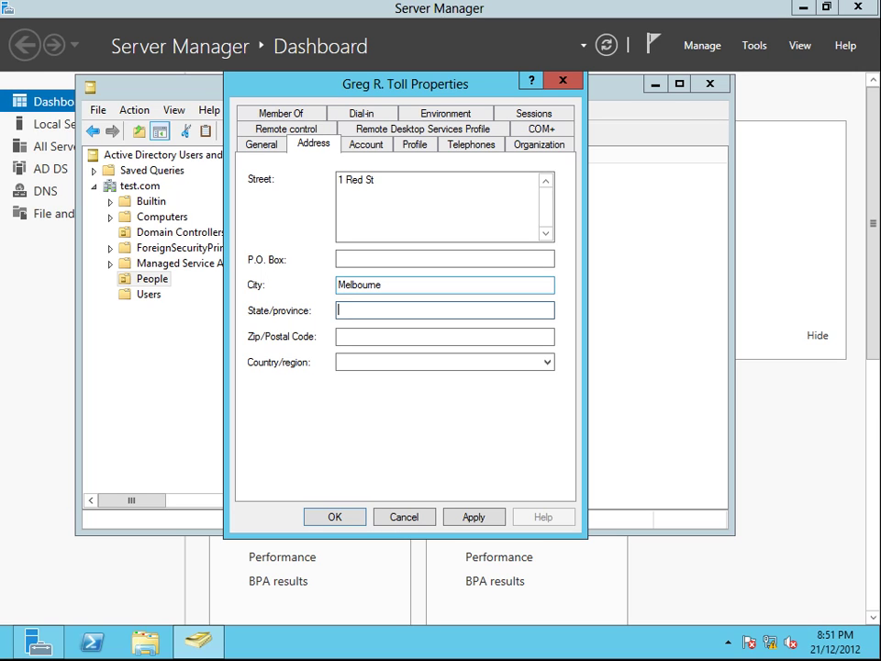
text(Victoria)
Step: Enter postcode 3001, choose Australia as the country, and apply the address
click(368, 337)
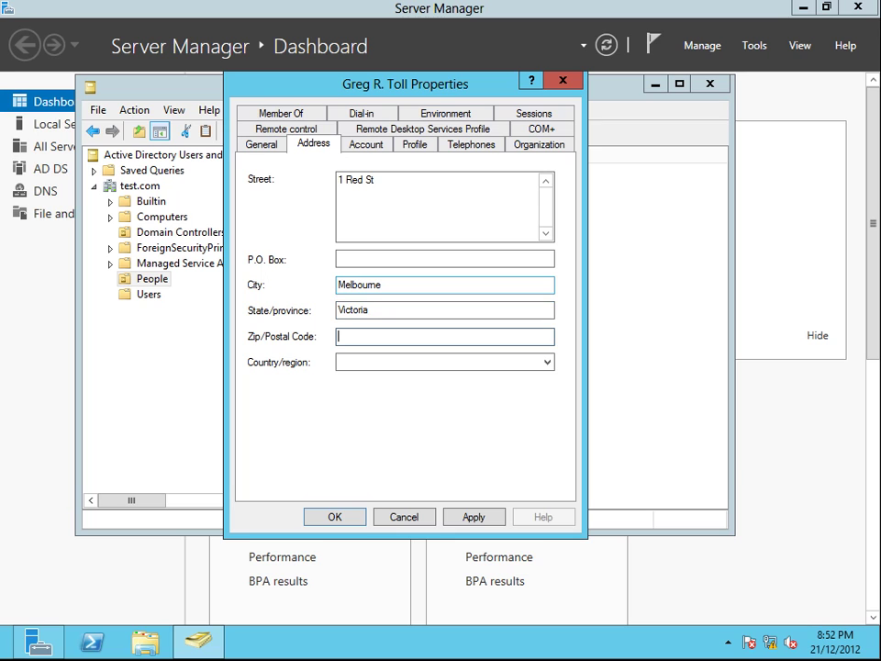
text(3001)
key(Tab)
key(a)
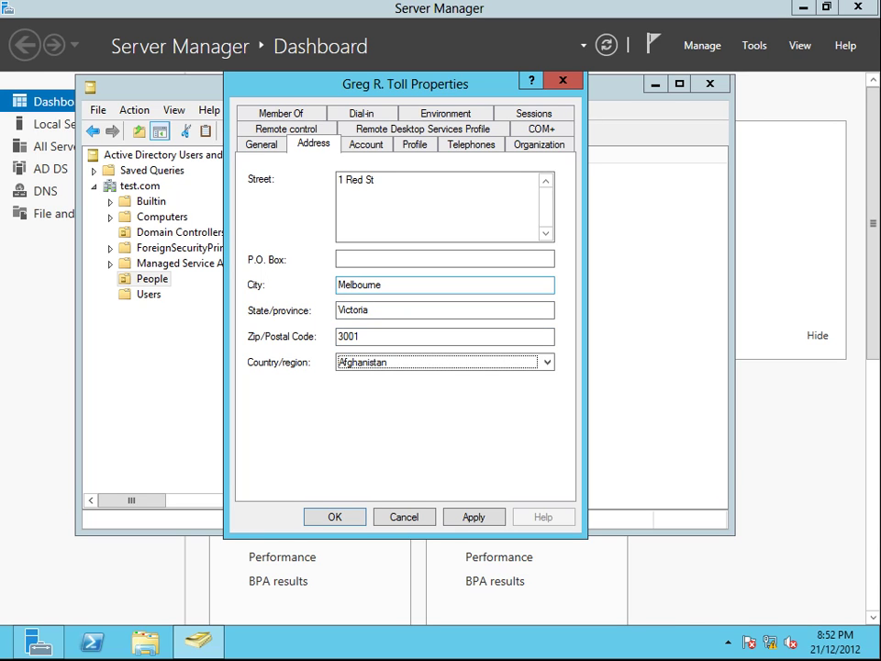
key(u)
click(470, 516)
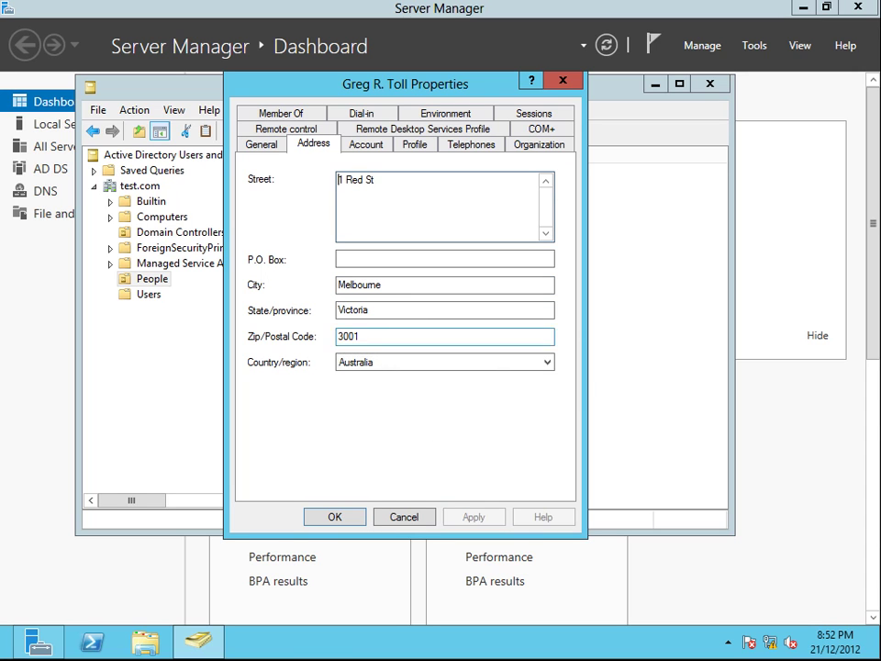
Step: Show the user's Profile tab and focus the home folder Local path box
click(361, 145)
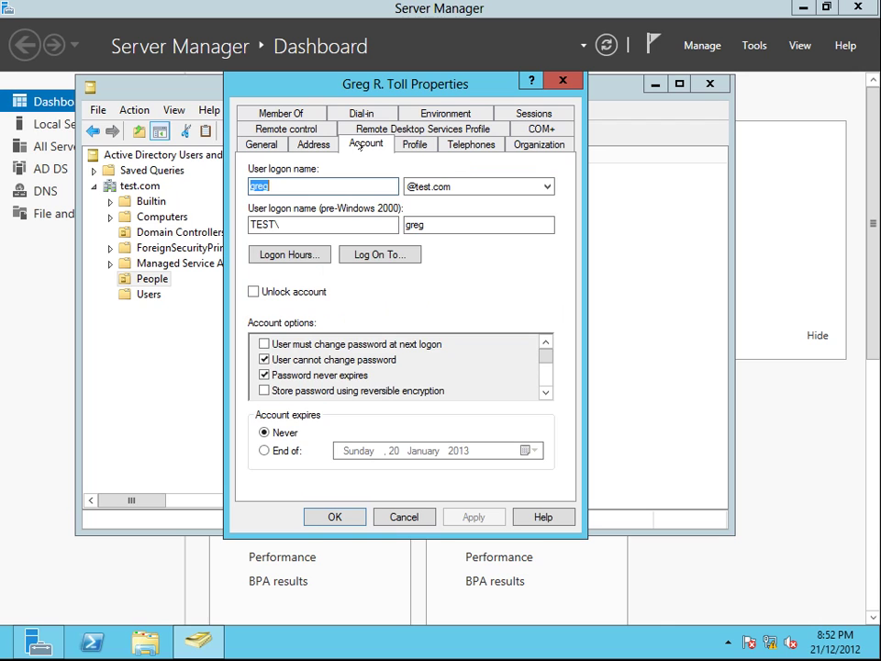
click(415, 144)
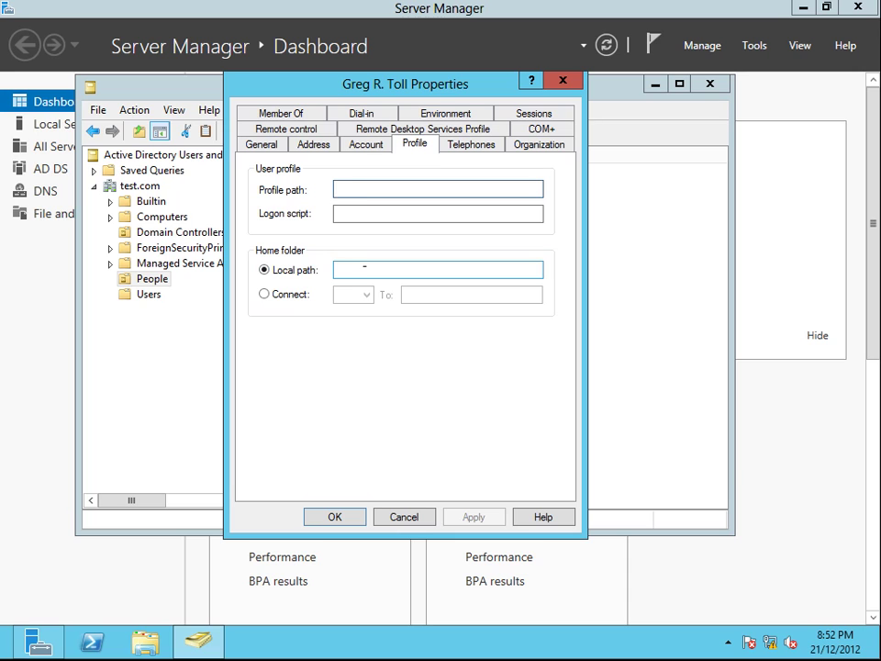
click(350, 266)
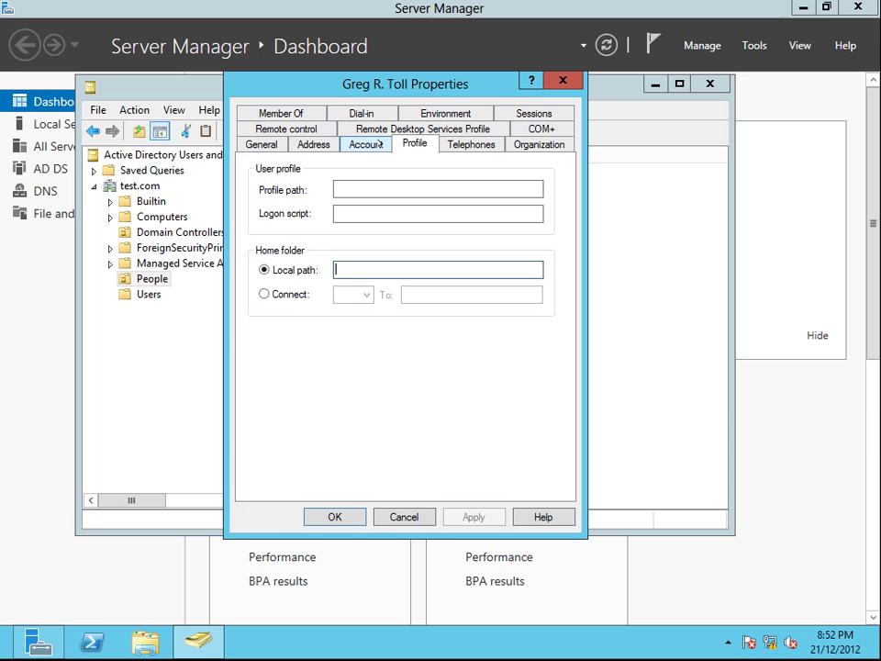
Step: Record the user's mobile number and the note 'Not after work hours' on the Telephones tab
click(470, 144)
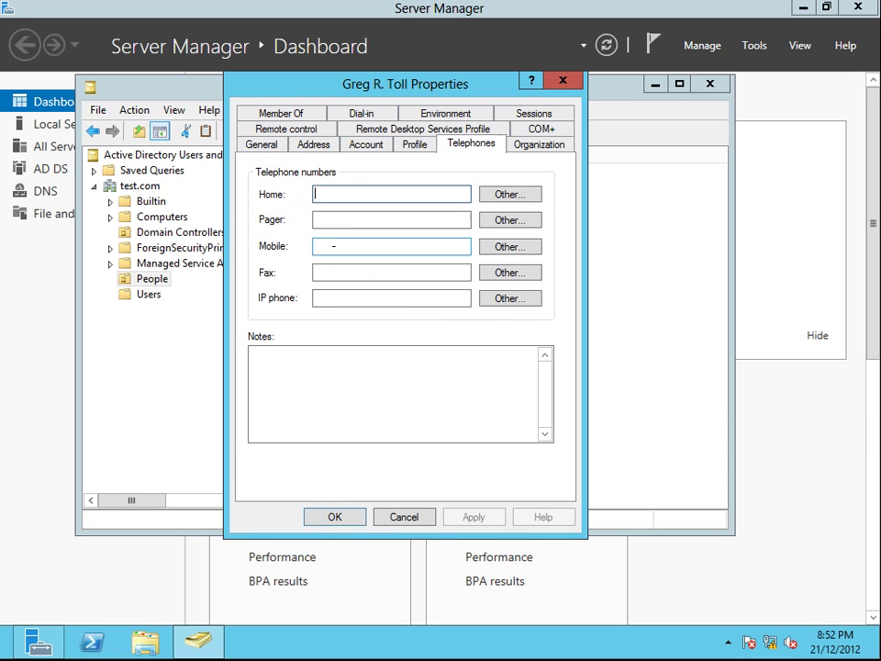
click(333, 244)
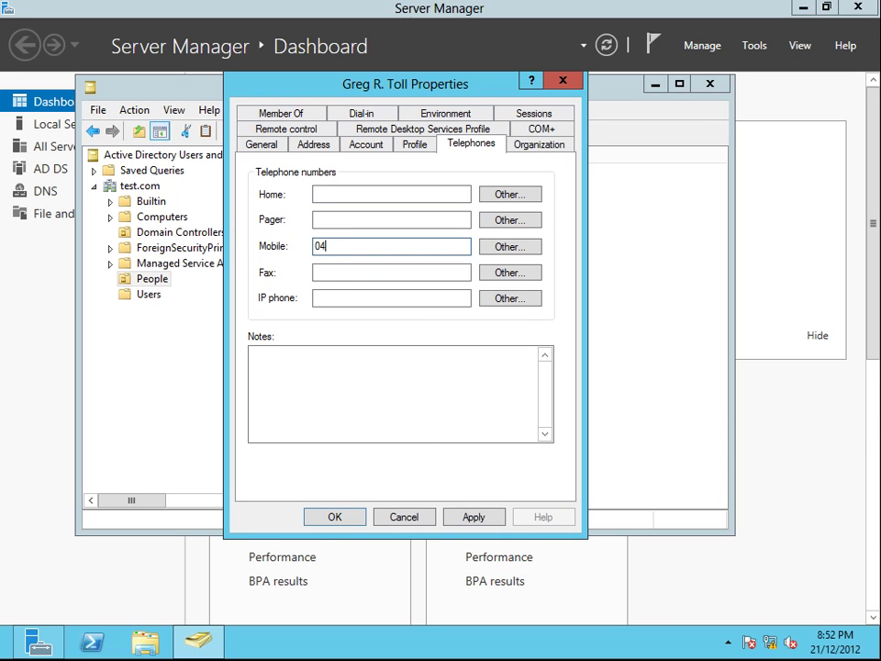
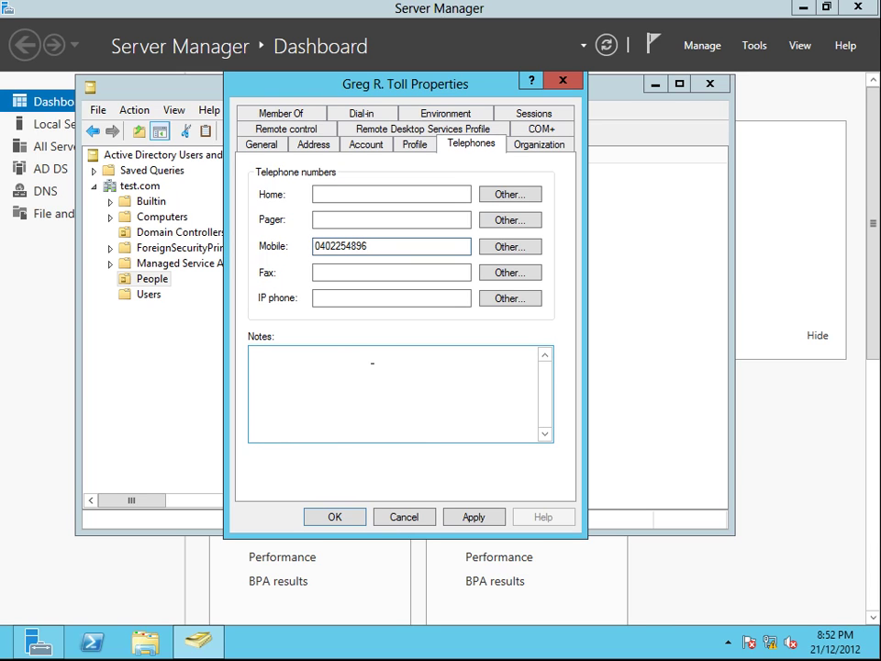
click(372, 362)
text(N)
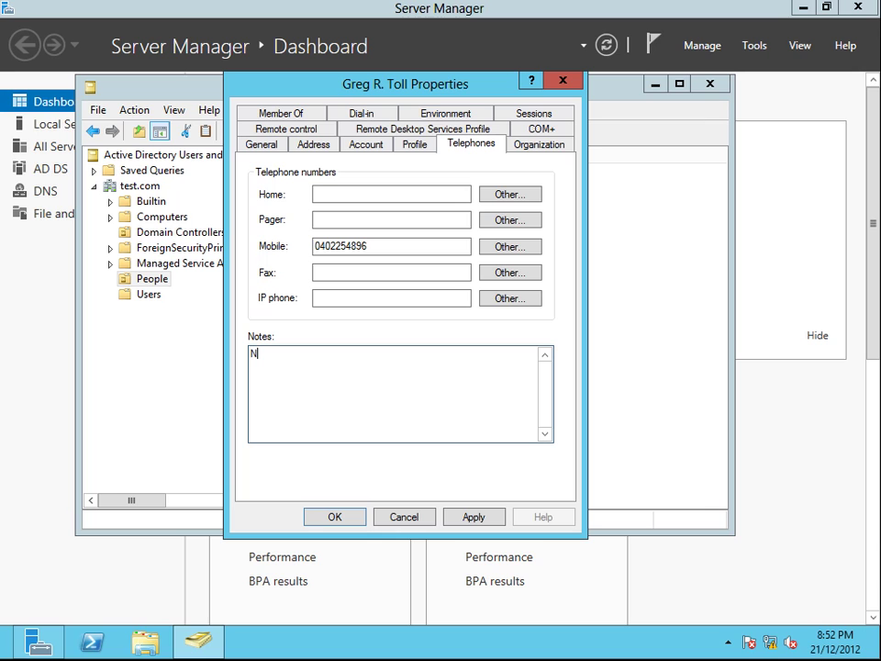
text(ot after work hours)
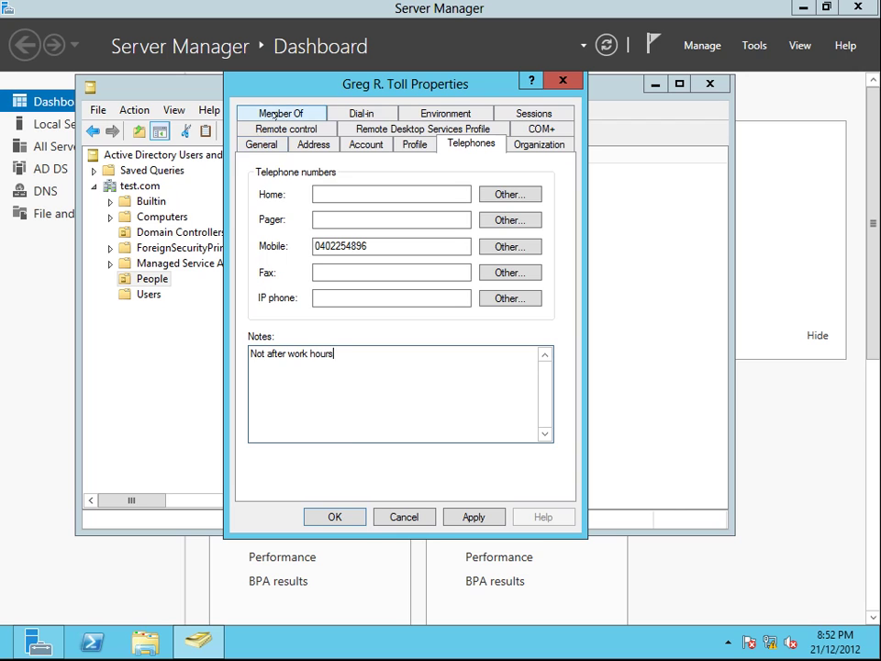
Step: Add the user to the Finance group by resolving 'fin', then apply and close the properties
click(281, 113)
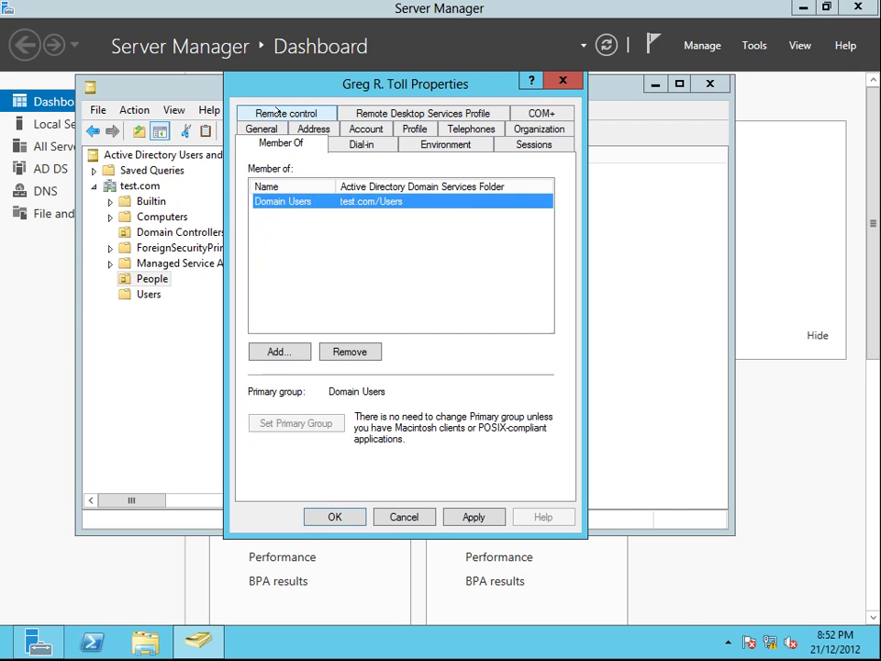
click(280, 351)
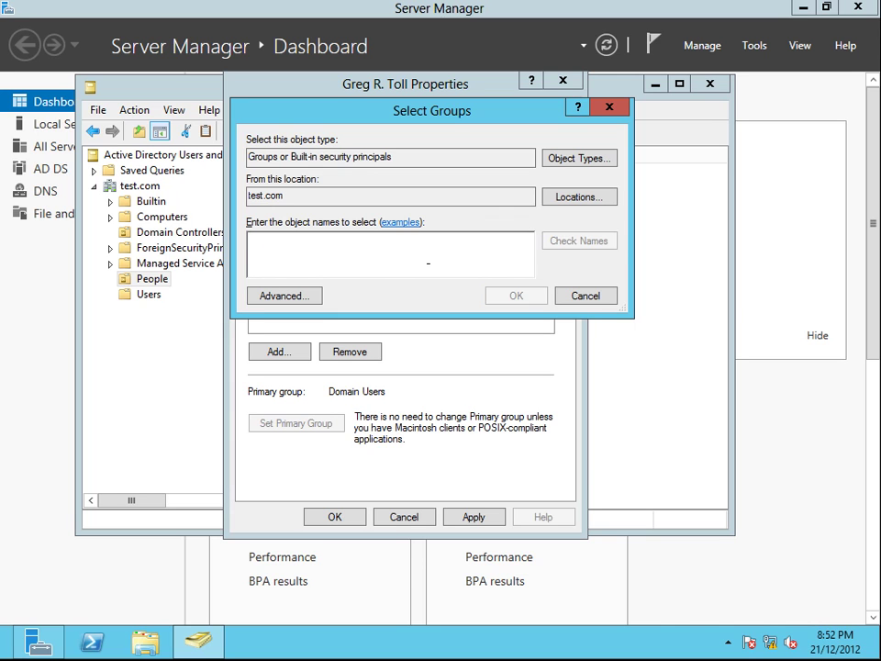
text(fin)
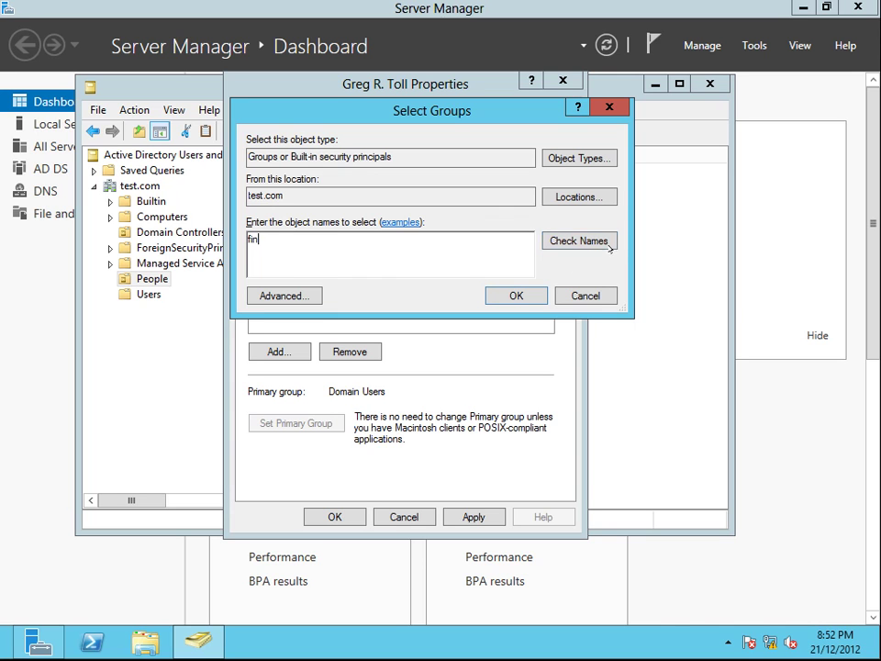
click(589, 241)
click(504, 295)
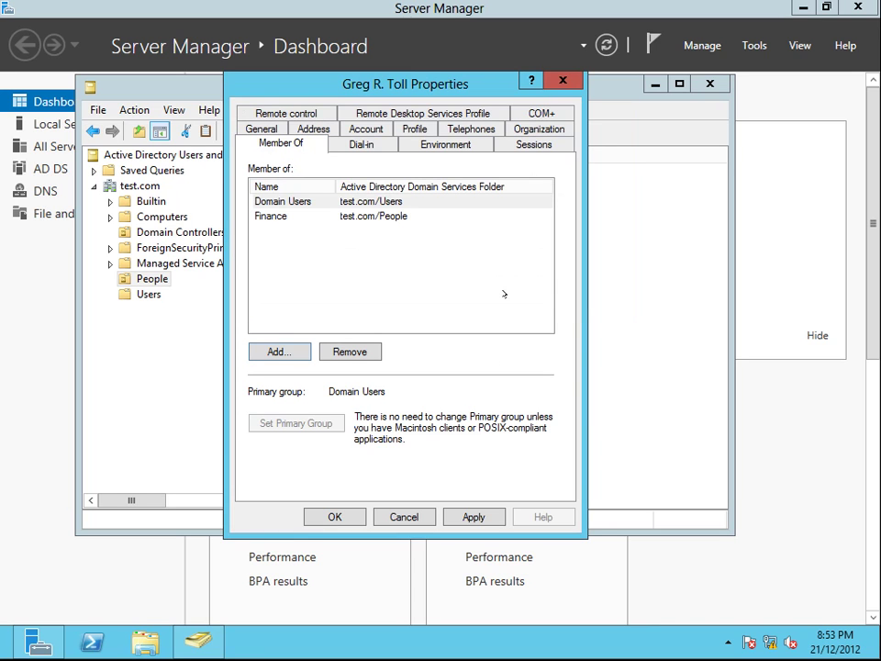
click(468, 517)
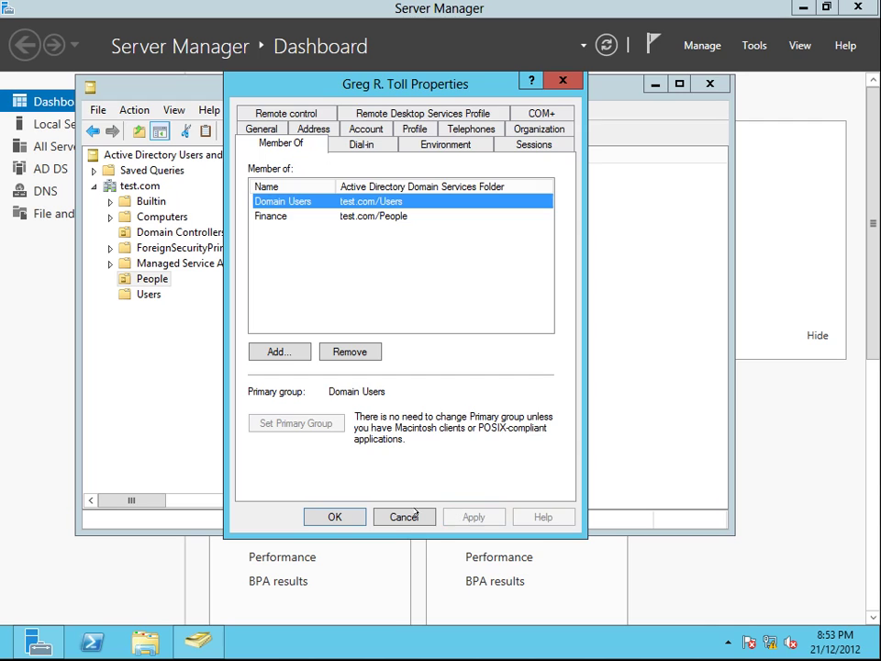
click(322, 517)
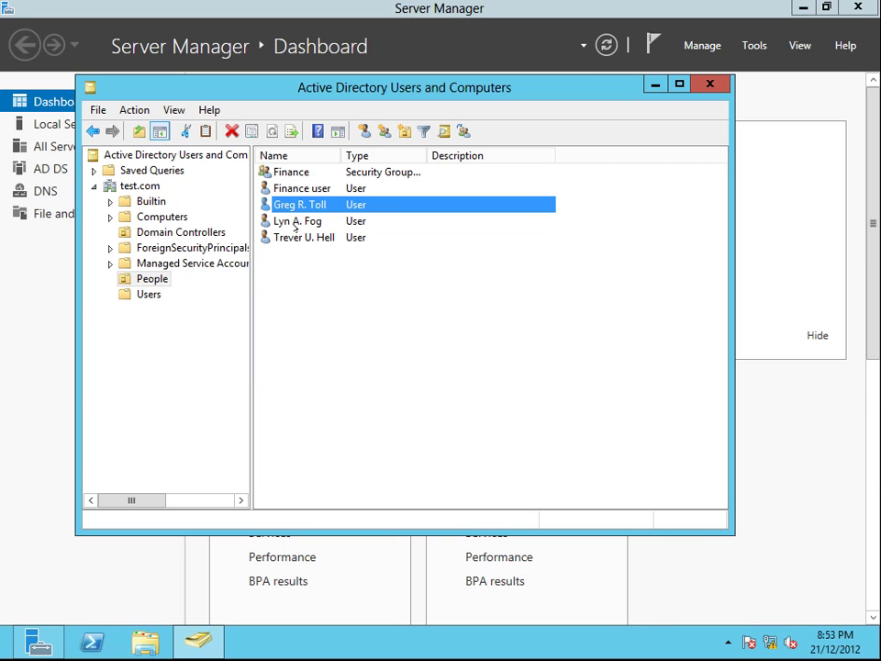
Step: Turn on View > Advanced Features and list the users in the People OU
click(134, 110)
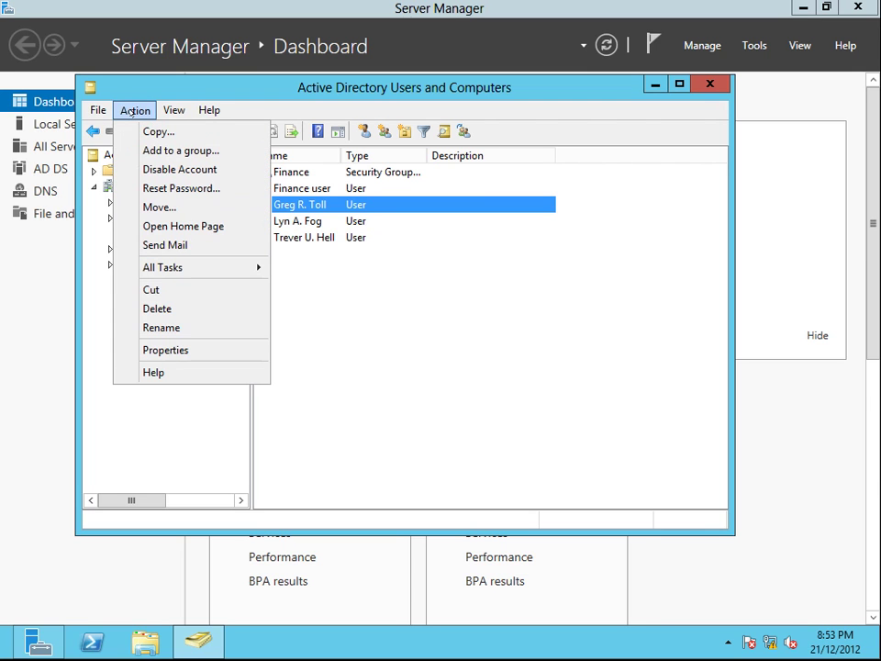
mouse_move(171, 106)
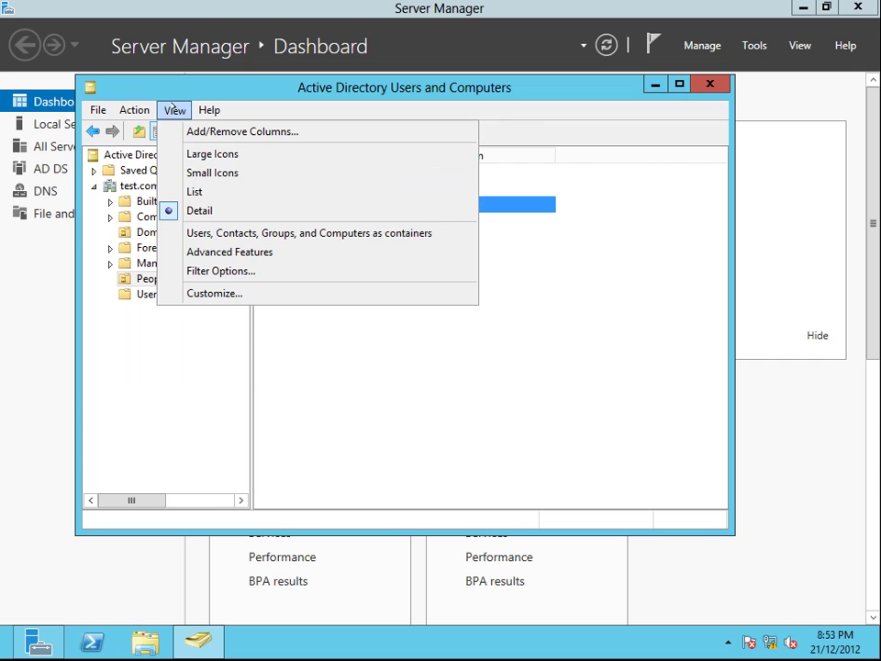
click(214, 251)
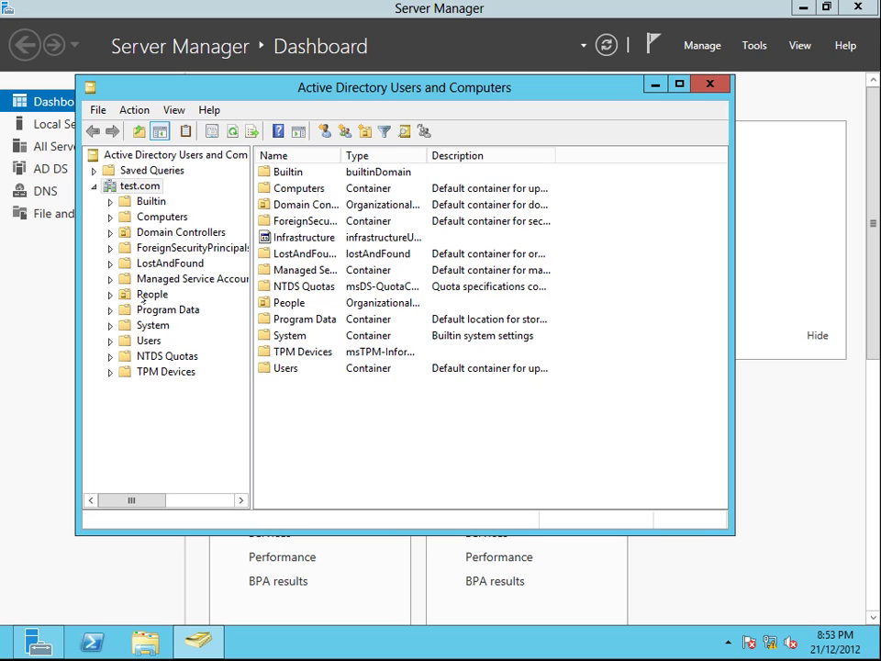
click(143, 295)
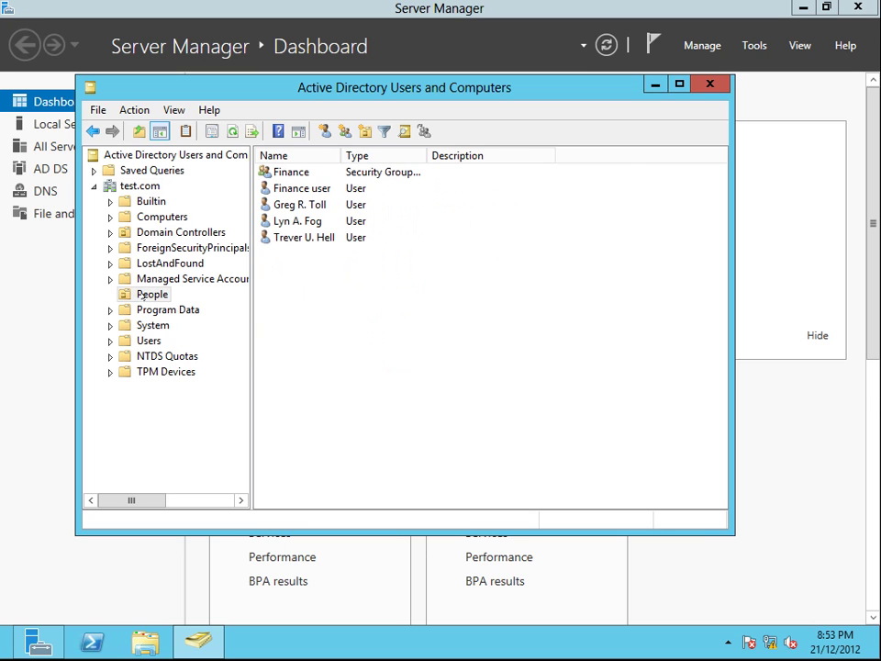
Step: Open the user's properties and view the Environment, then the Security permissions
right_click(299, 205)
click(354, 451)
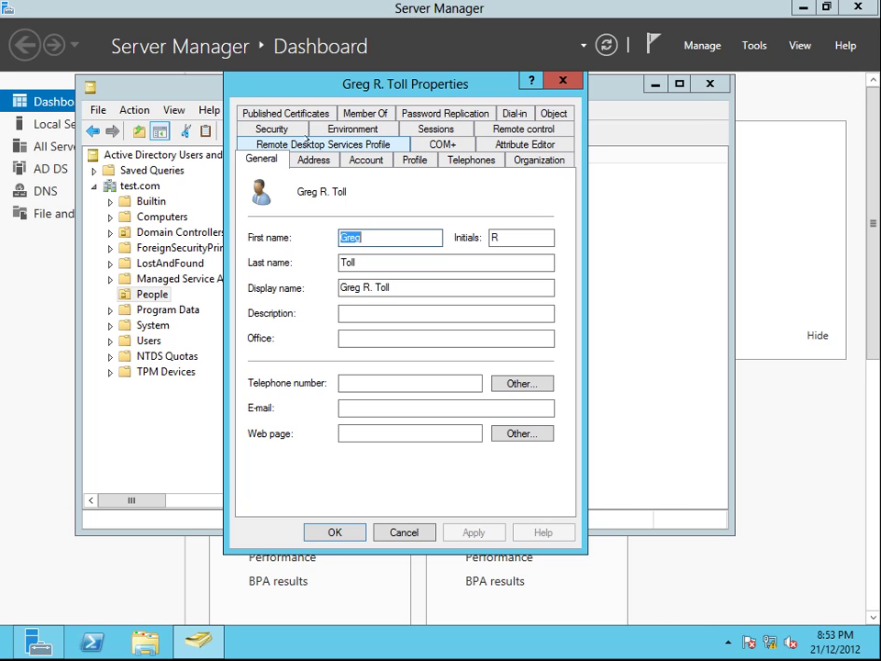
click(368, 129)
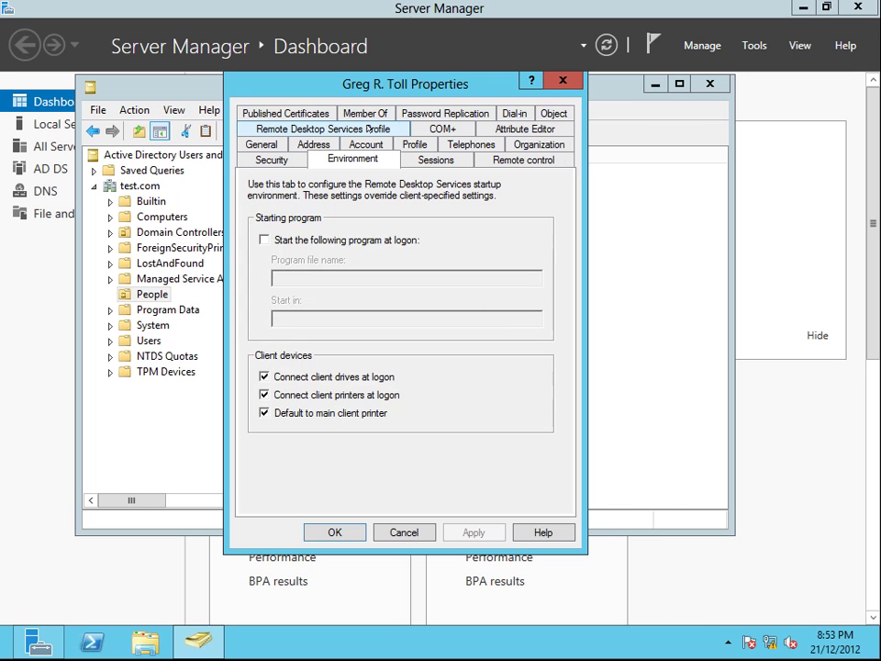
click(268, 160)
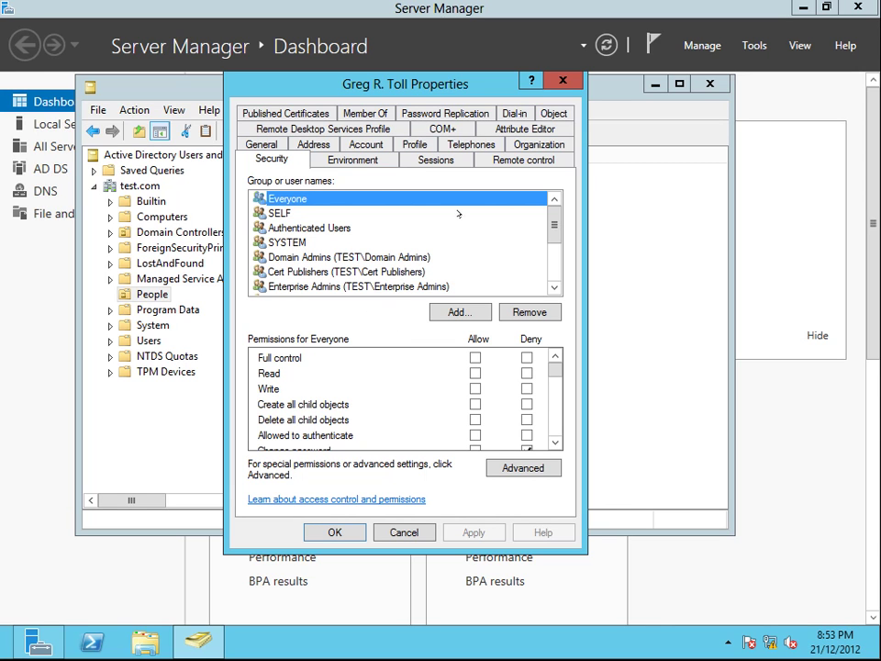
Step: Enter job title Accountant, department FInance and company Test Co., then apply and close
click(540, 144)
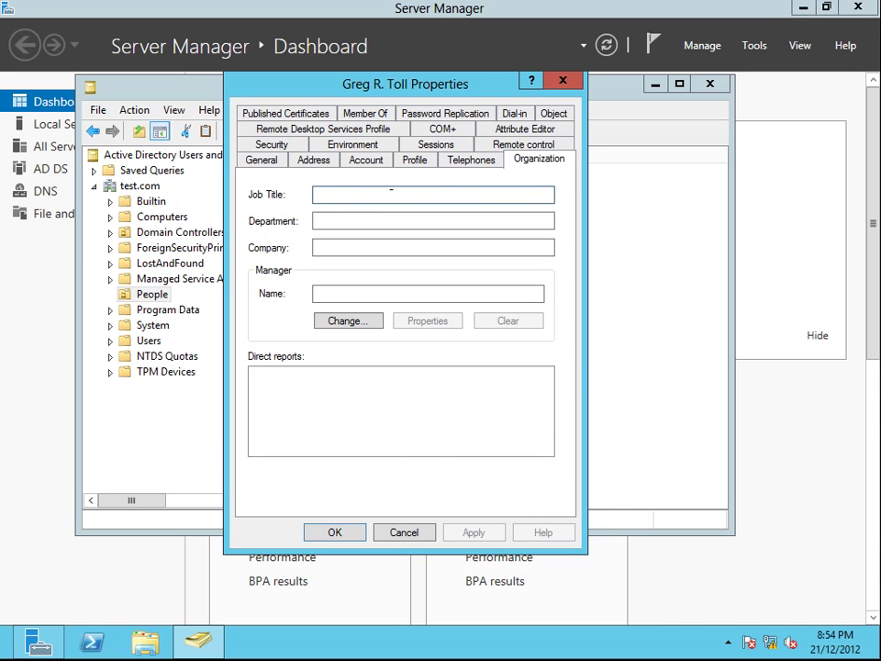
text(Accountant)
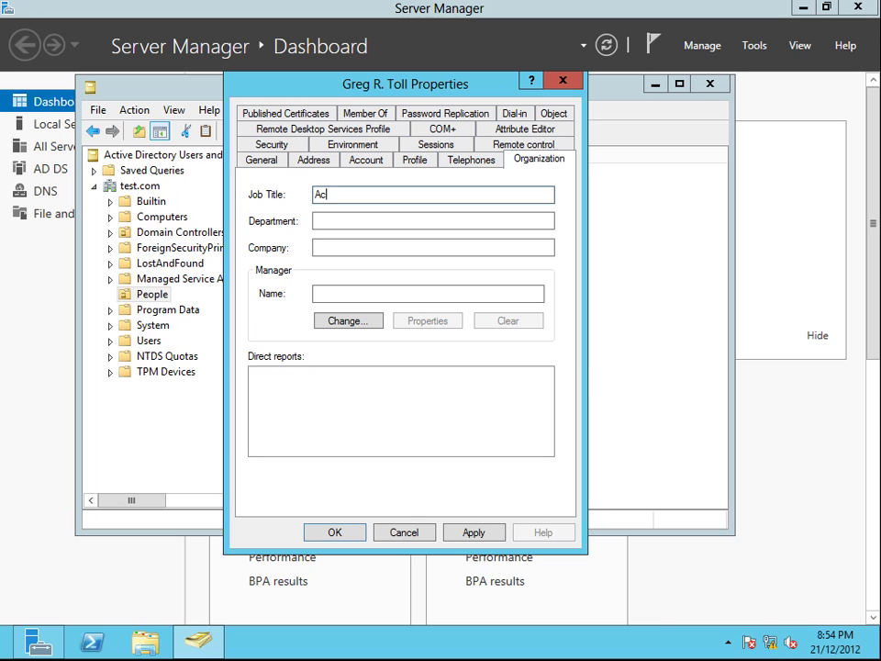
click(317, 220)
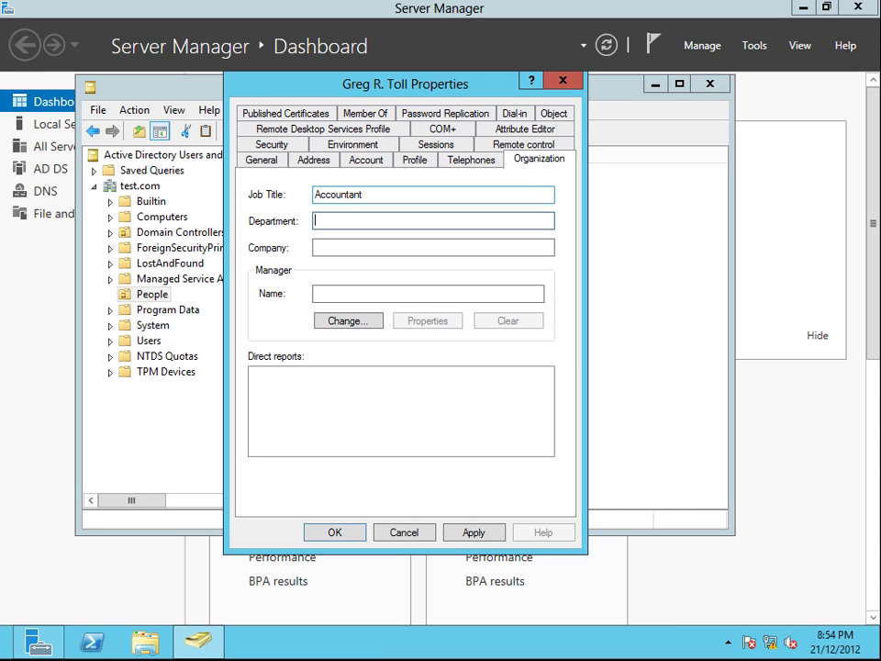
text(FI)
key(BackSpace)
key(BackSpace)
text(FInance)
click(317, 247)
text(Te)
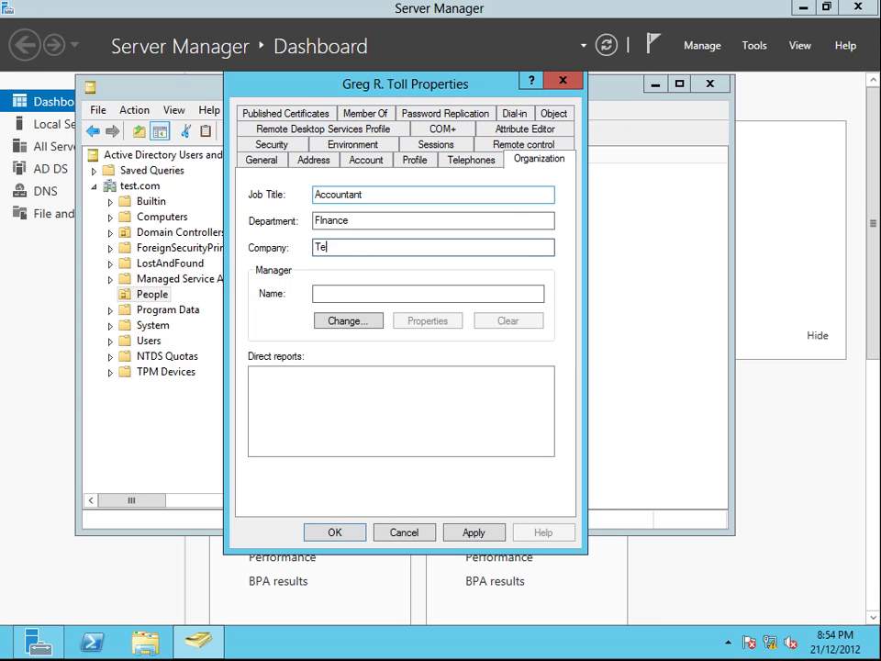
text(st Co.)
click(335, 292)
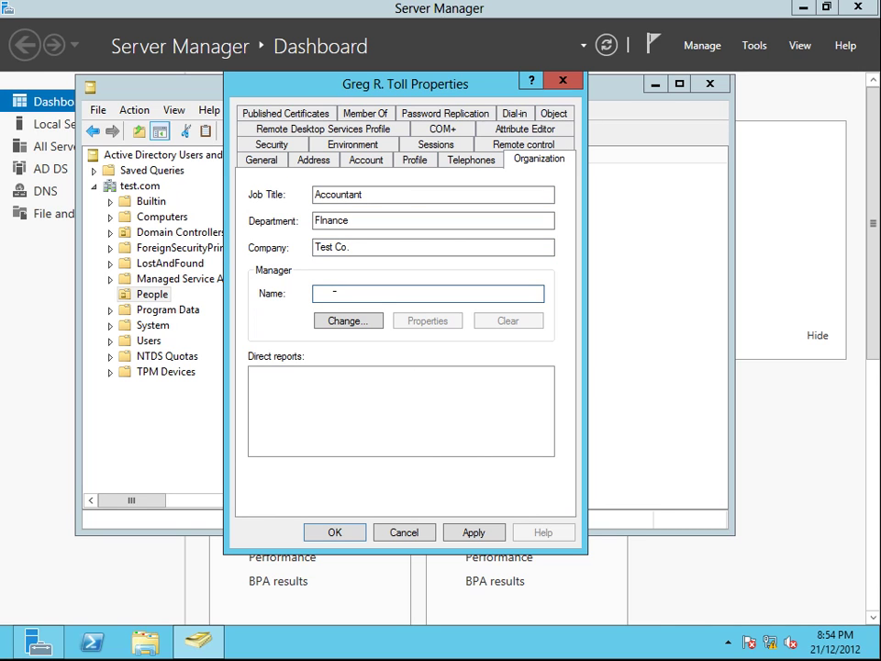
click(467, 530)
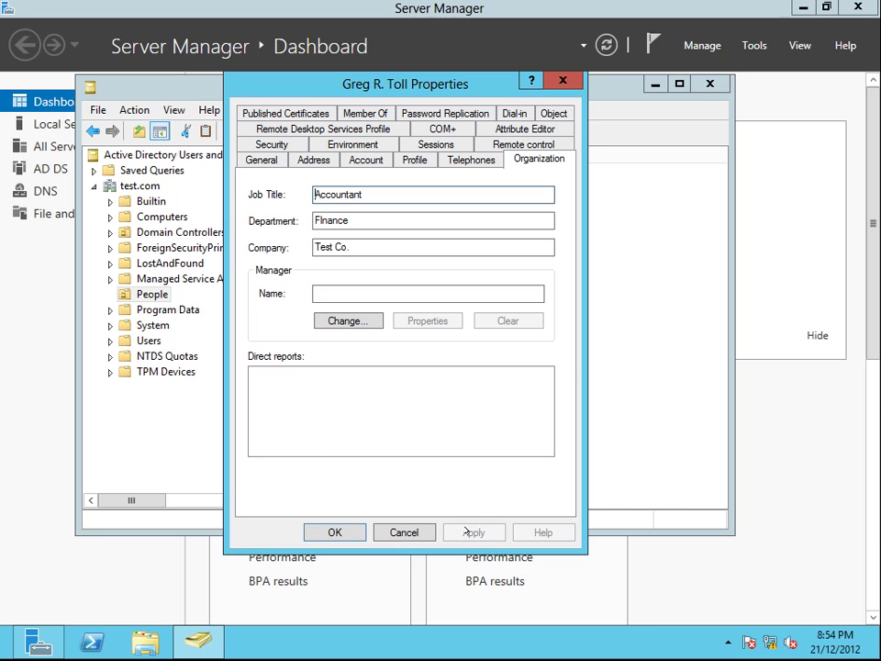
click(335, 532)
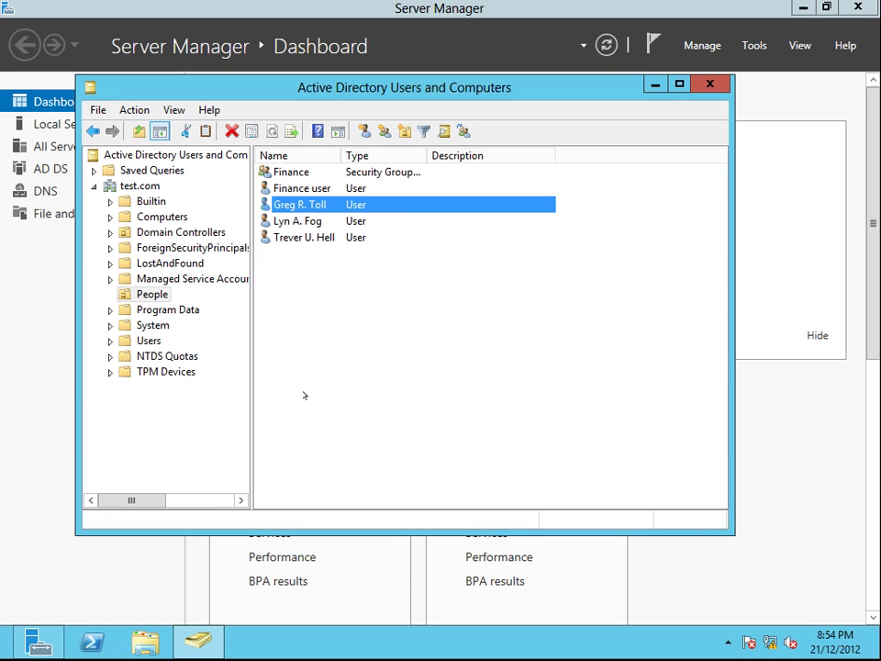
Step: Select both users and open their shared Properties for Multiple Items
click(312, 274)
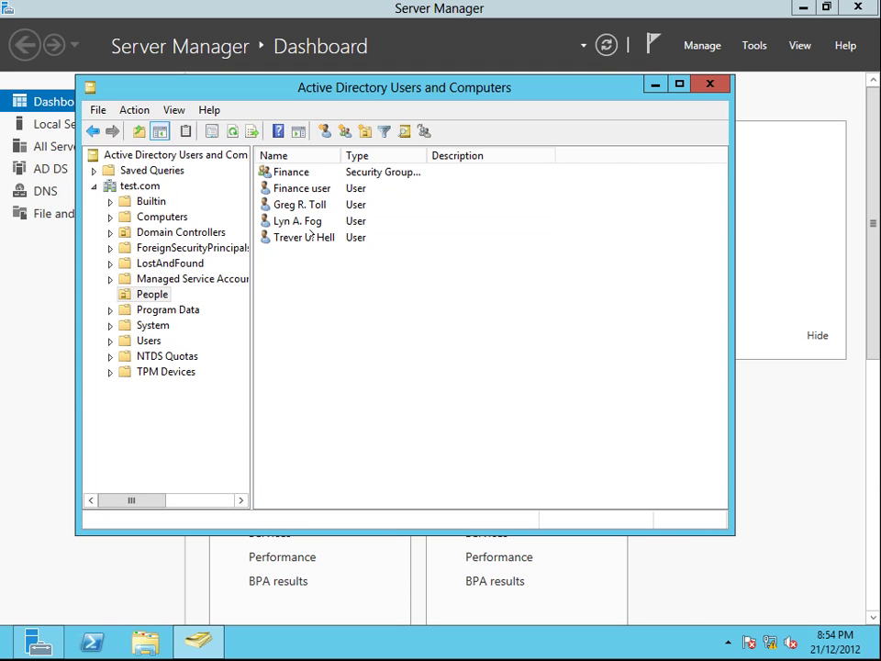
click(305, 238)
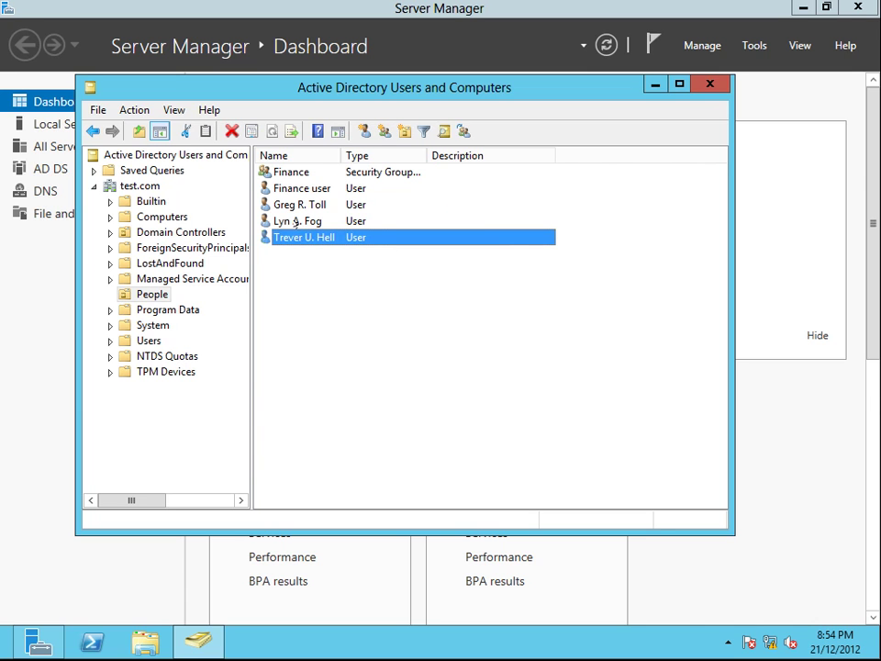
ctrl+click(296, 222)
right_click(295, 222)
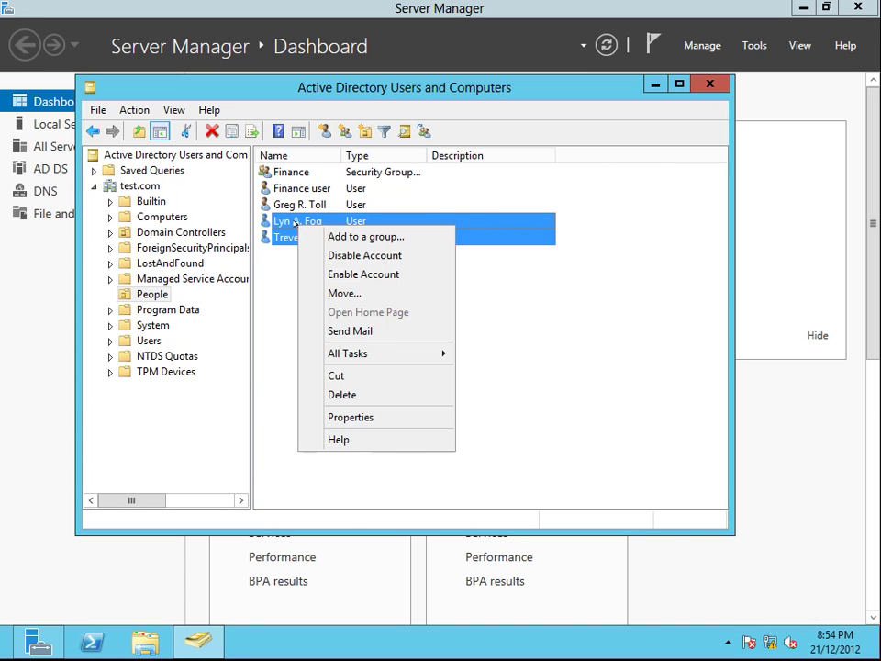
click(358, 415)
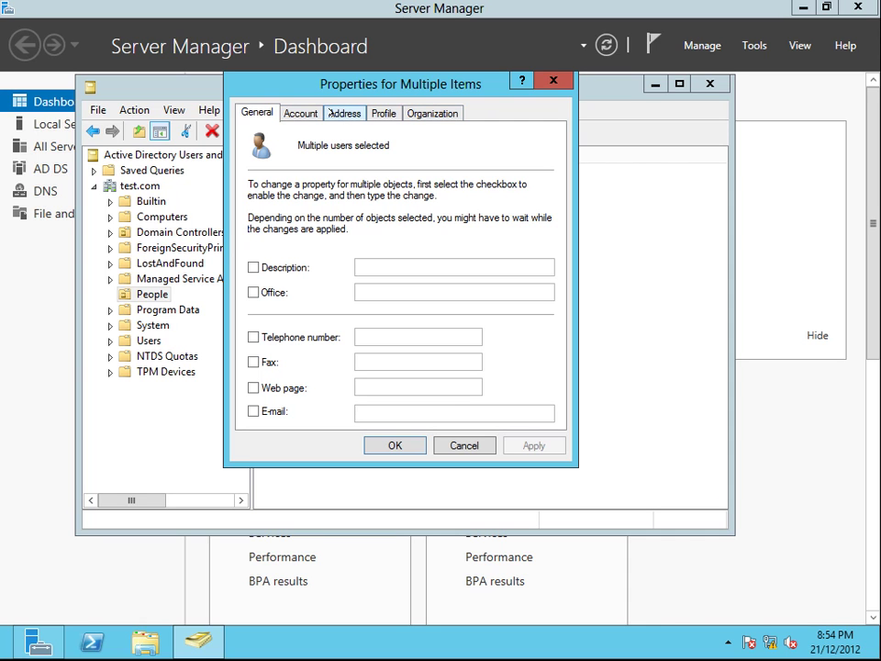
click(346, 113)
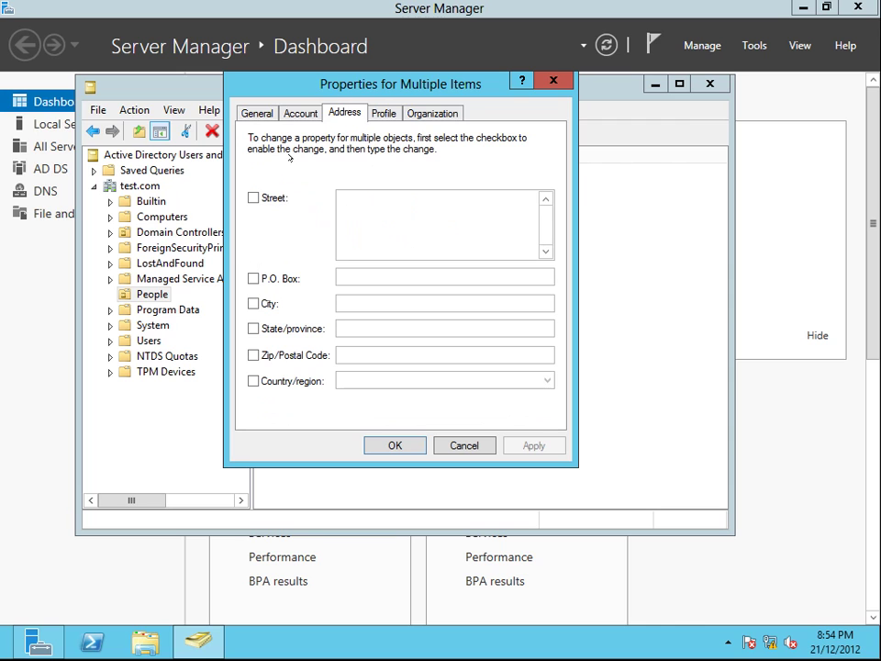
click(254, 198)
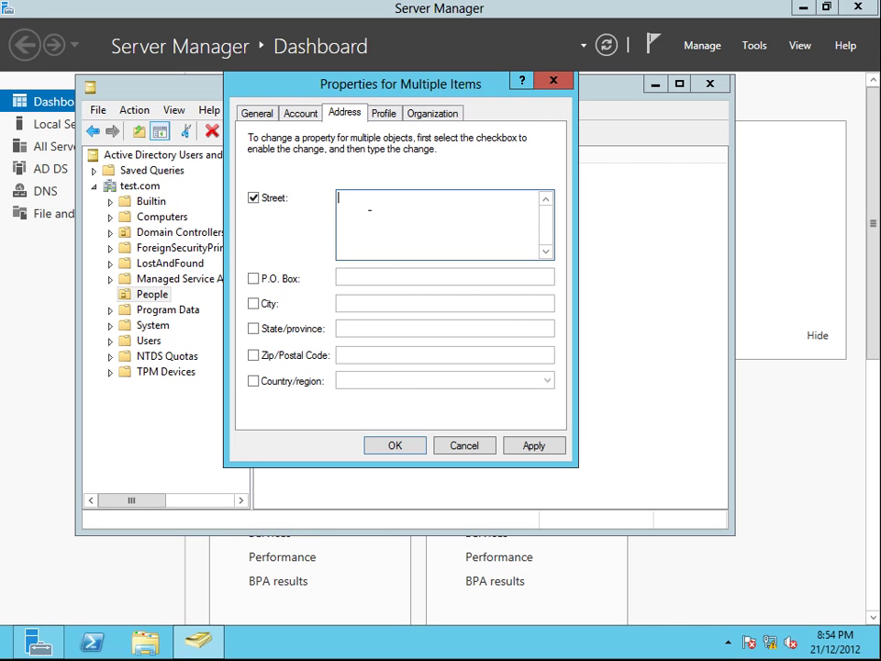
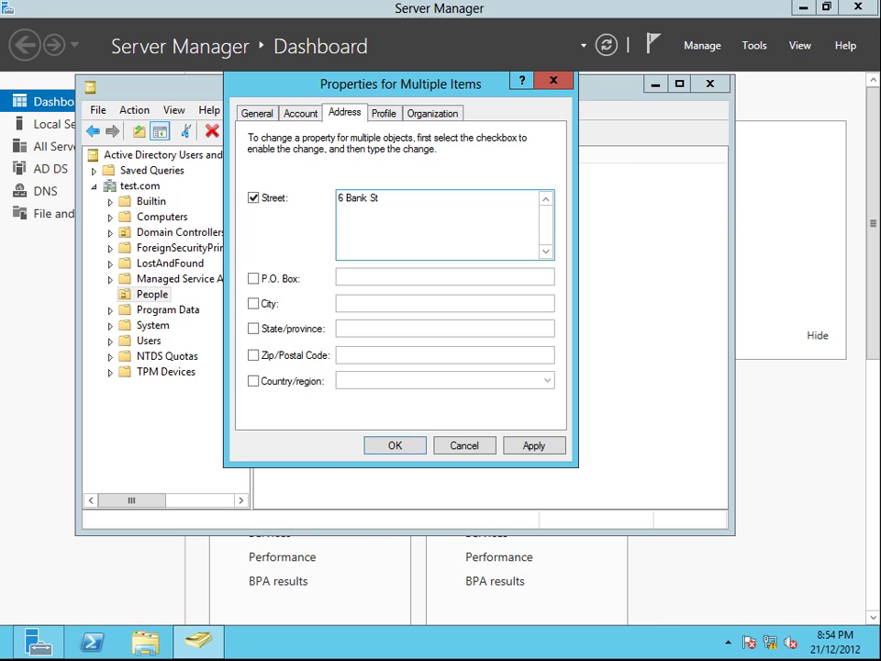
click(253, 303)
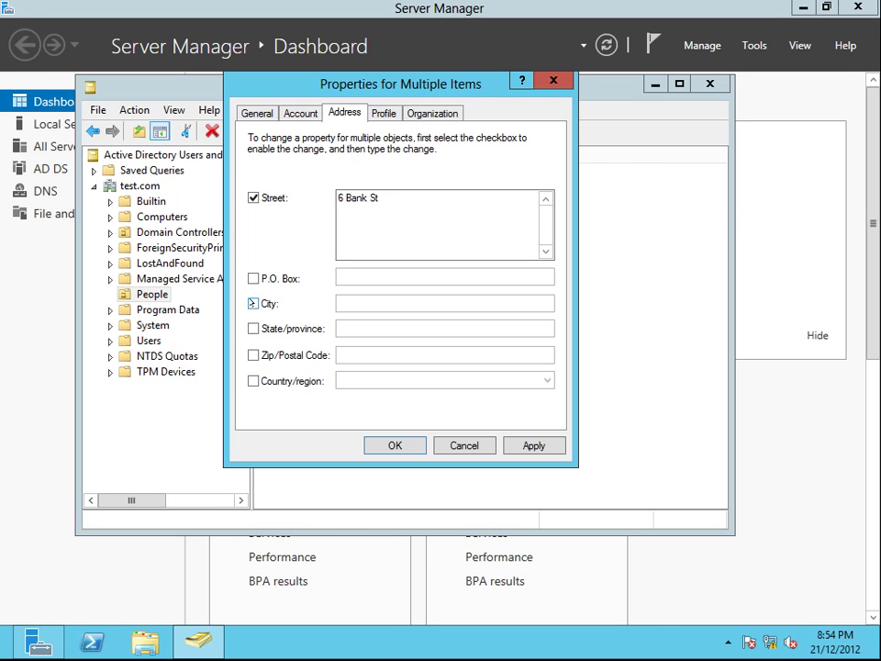
click(348, 303)
text(Wa)
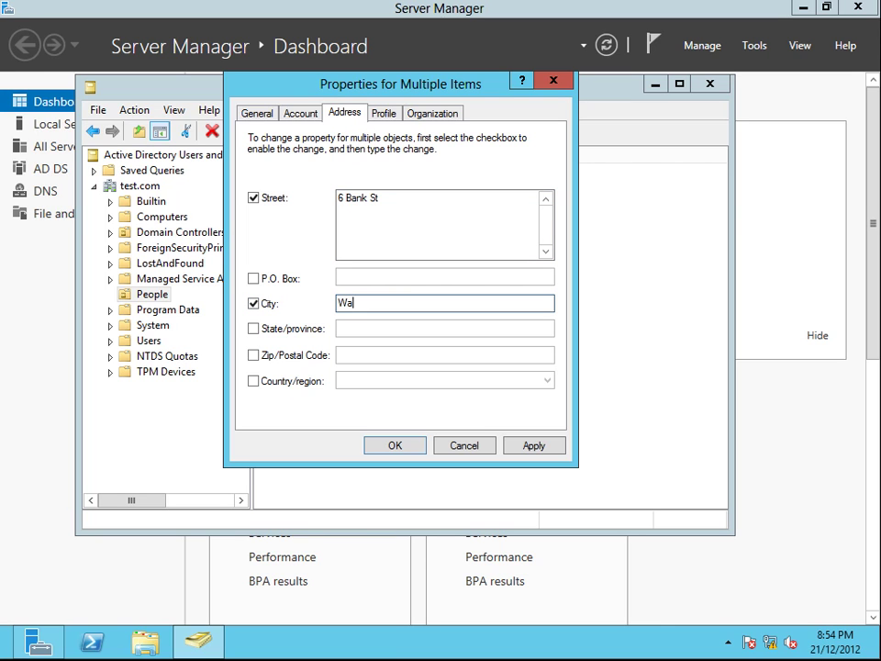
text(rrnambool)
click(254, 329)
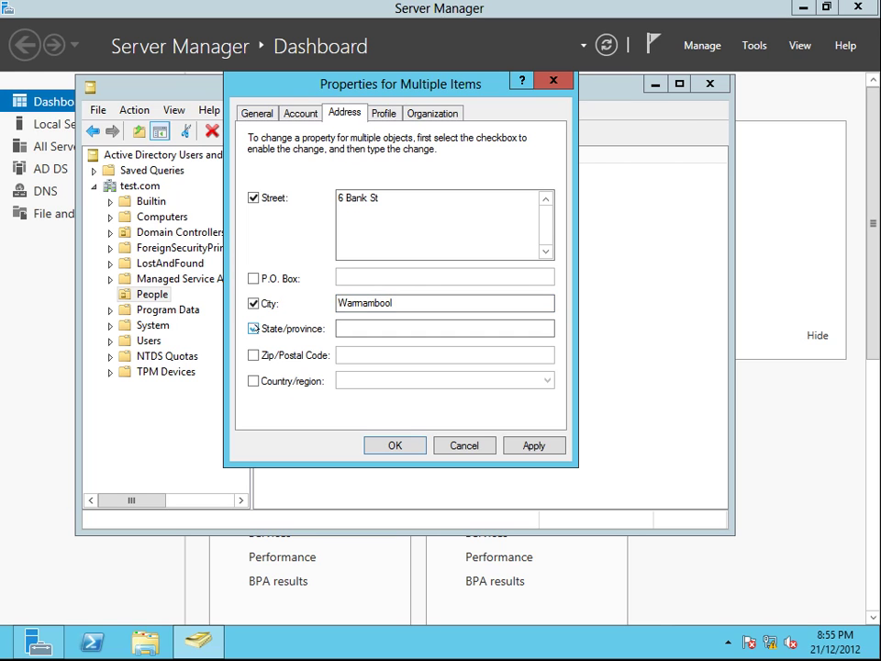
click(346, 329)
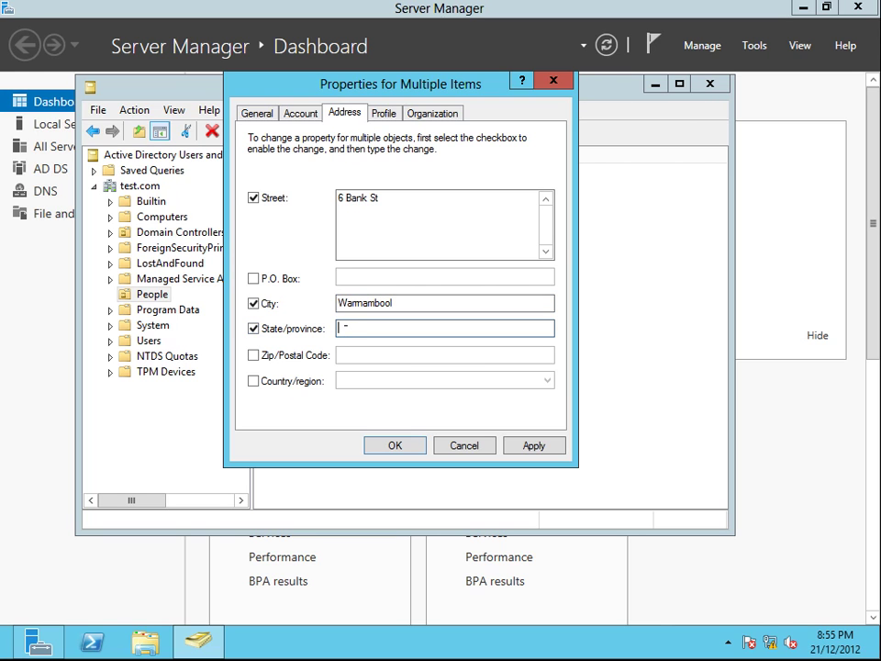
text(Victoria)
Step: Set the corrected postcode and country Australia, apply, and return to the General page
click(303, 355)
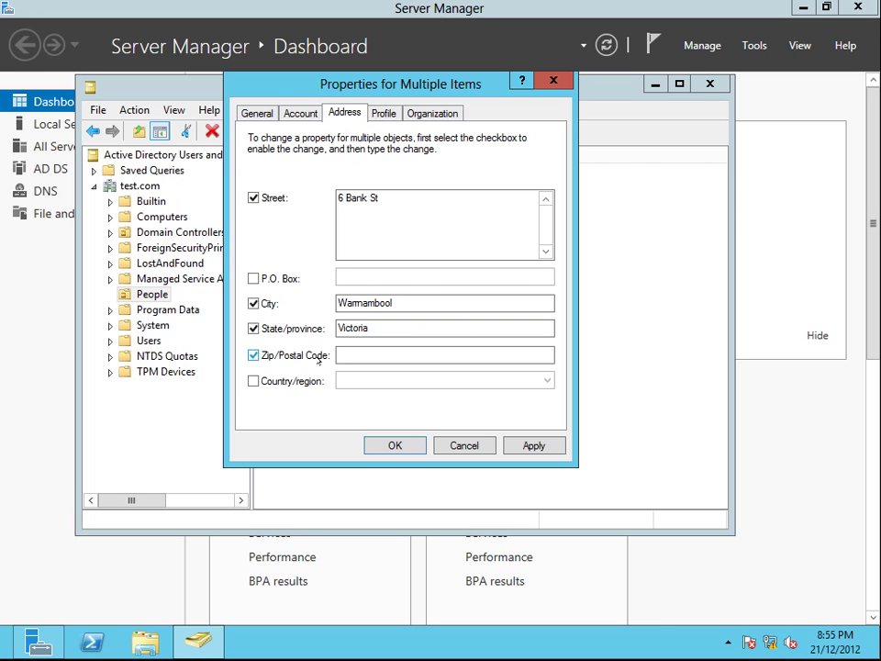
click(339, 355)
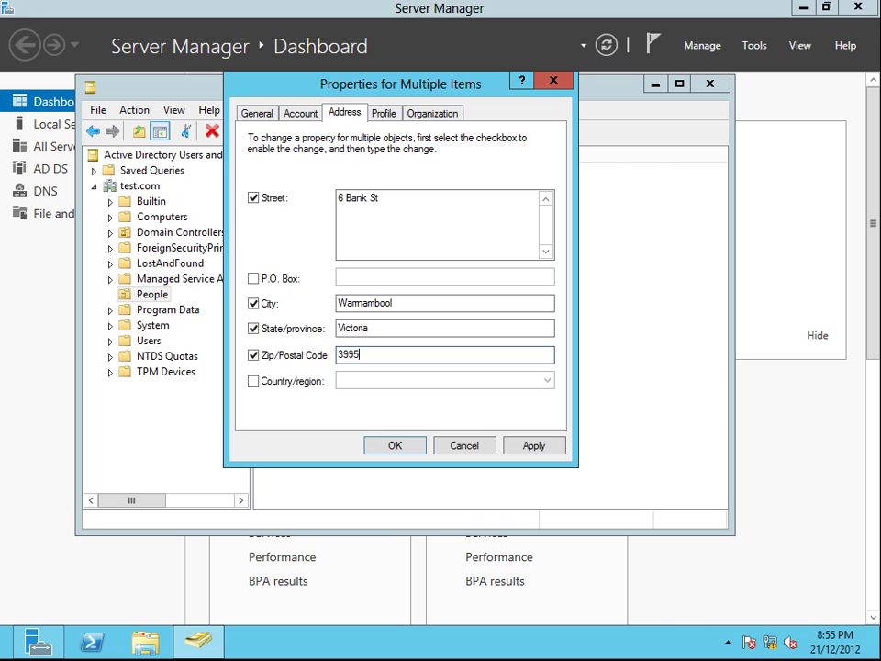
key(BackSpace)
key(BackSpace)
key(BackSpace)
text(280)
click(255, 380)
click(362, 380)
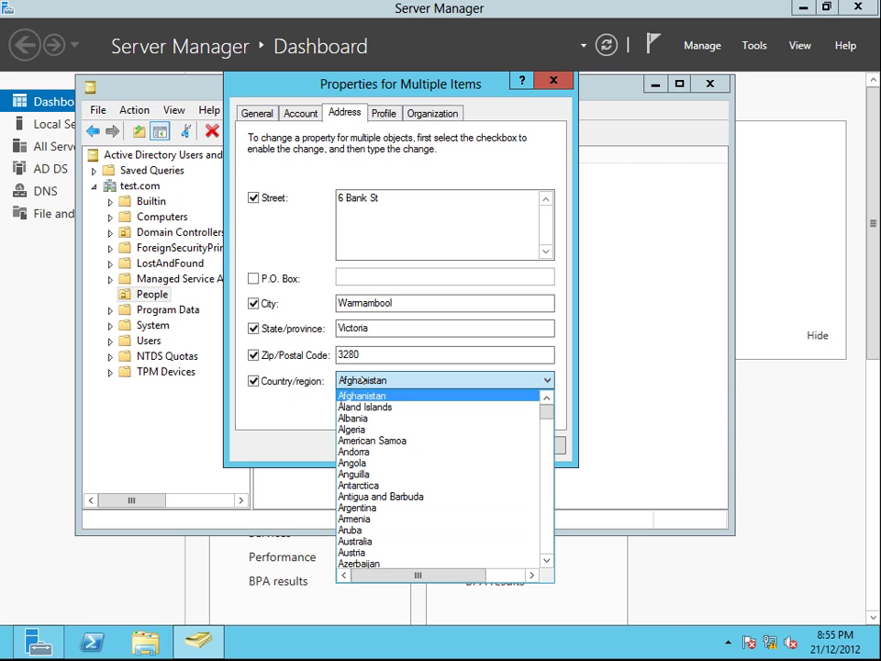
click(362, 542)
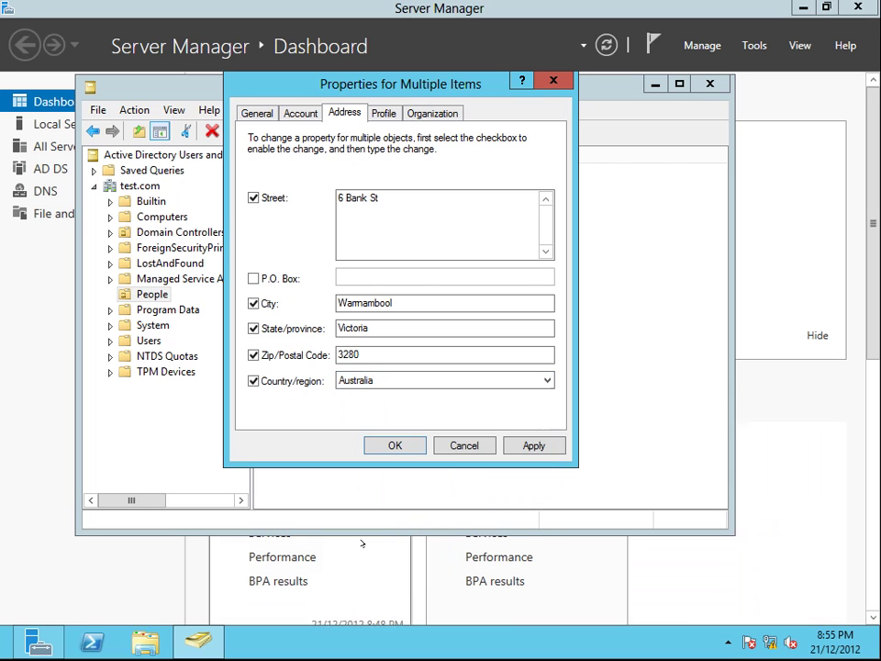
click(529, 446)
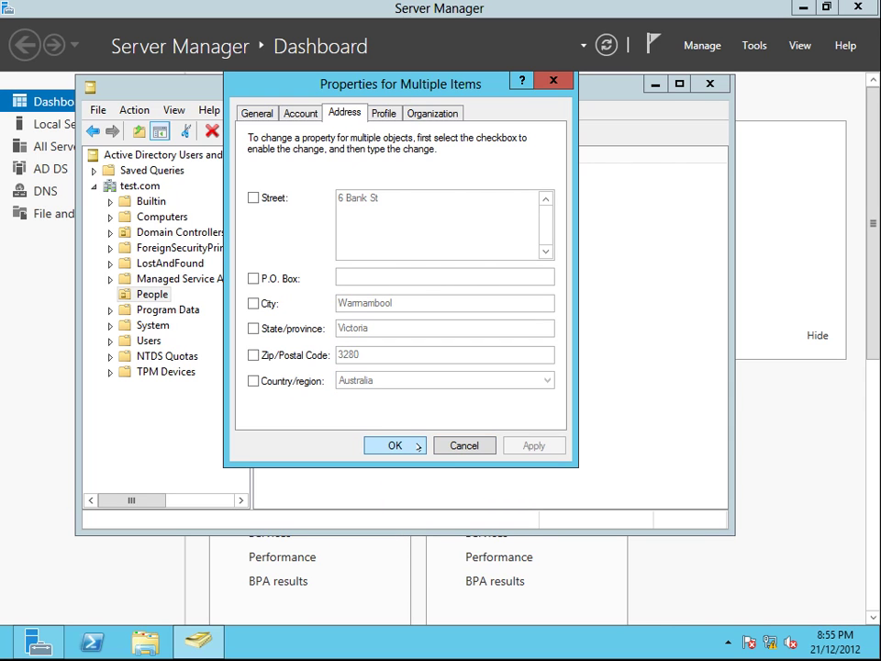
key(ctrl+shift+Tab)
click(269, 112)
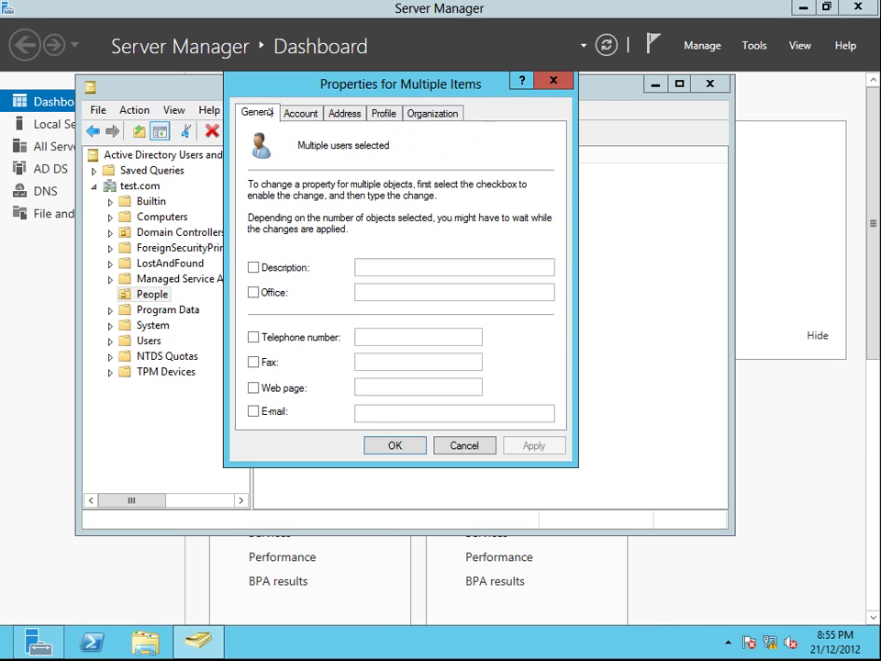
click(397, 444)
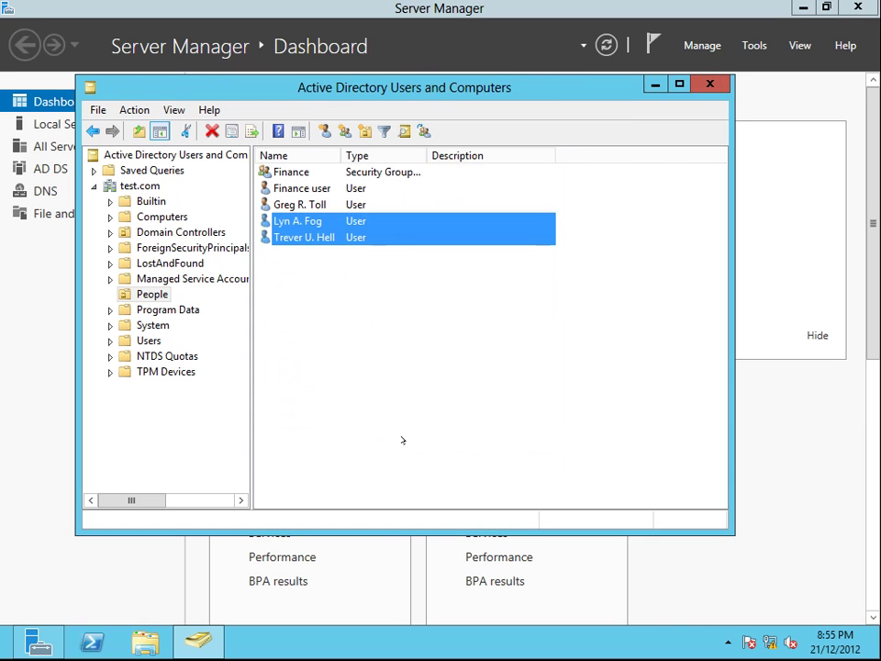
click(323, 247)
double_click(313, 221)
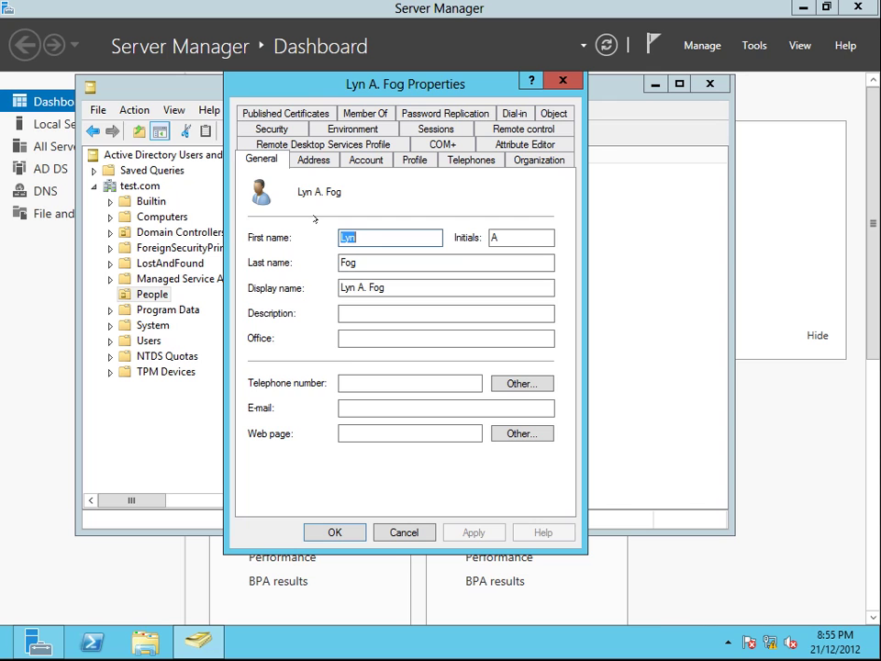
click(313, 161)
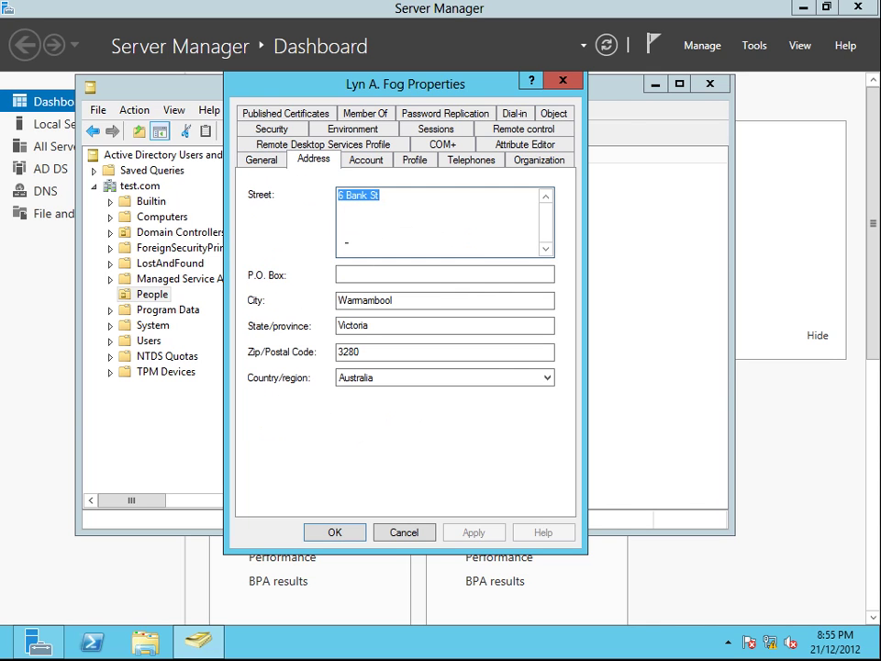
click(404, 532)
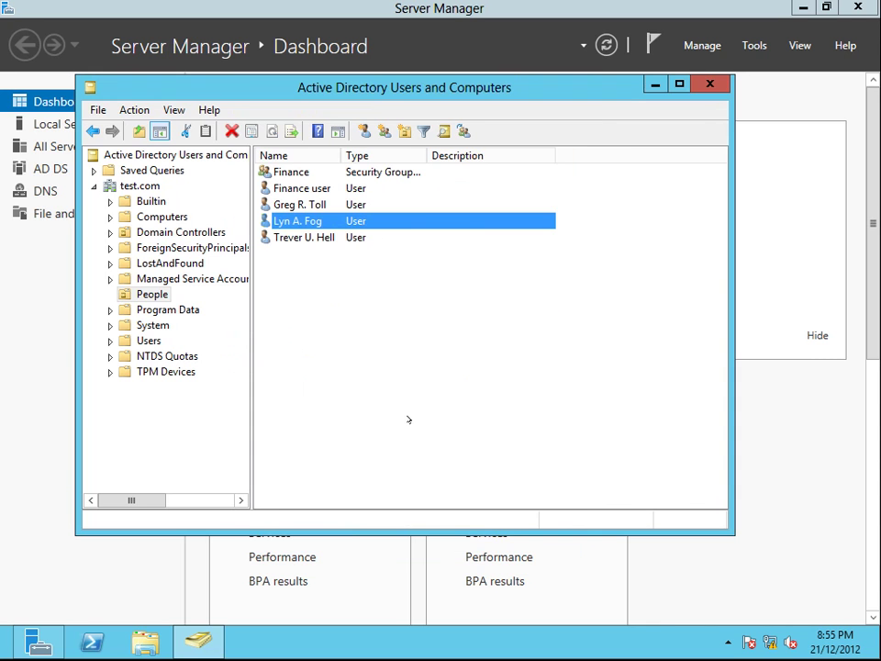
double_click(312, 236)
click(313, 160)
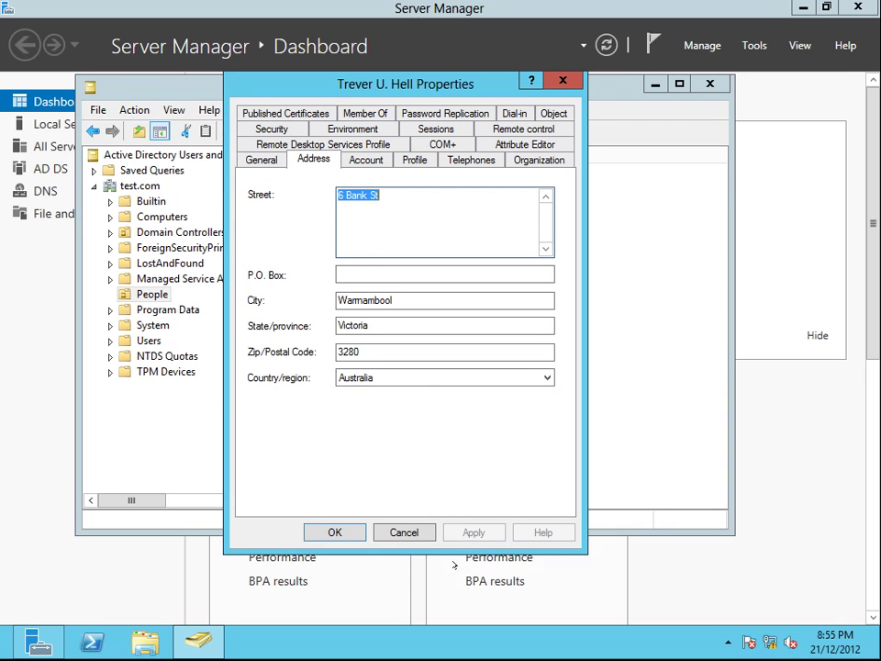
click(354, 538)
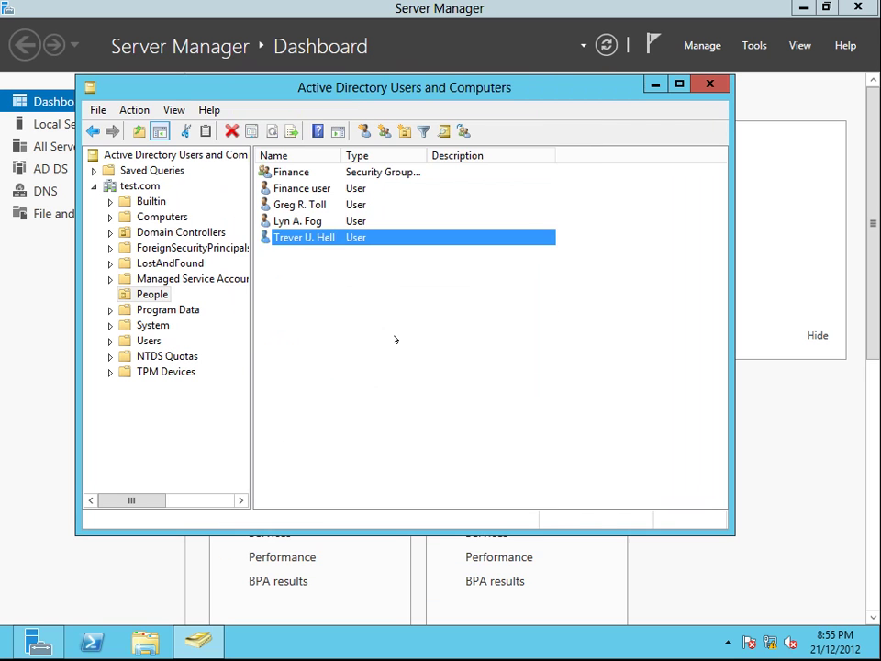
ctrl+click(298, 220)
Step: Enable logon hours for both users and deny logon for every hour of the week
right_click(298, 220)
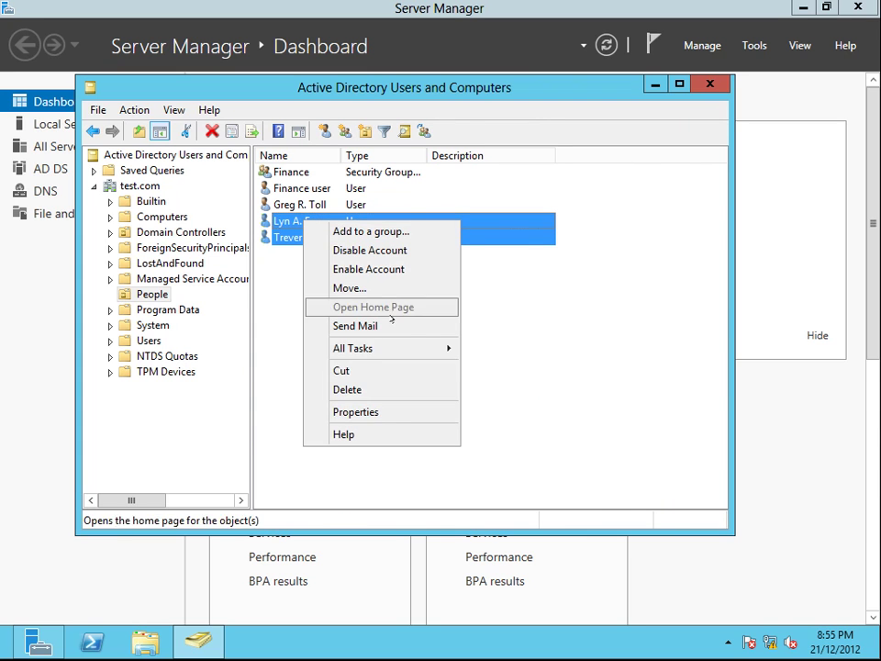
click(356, 412)
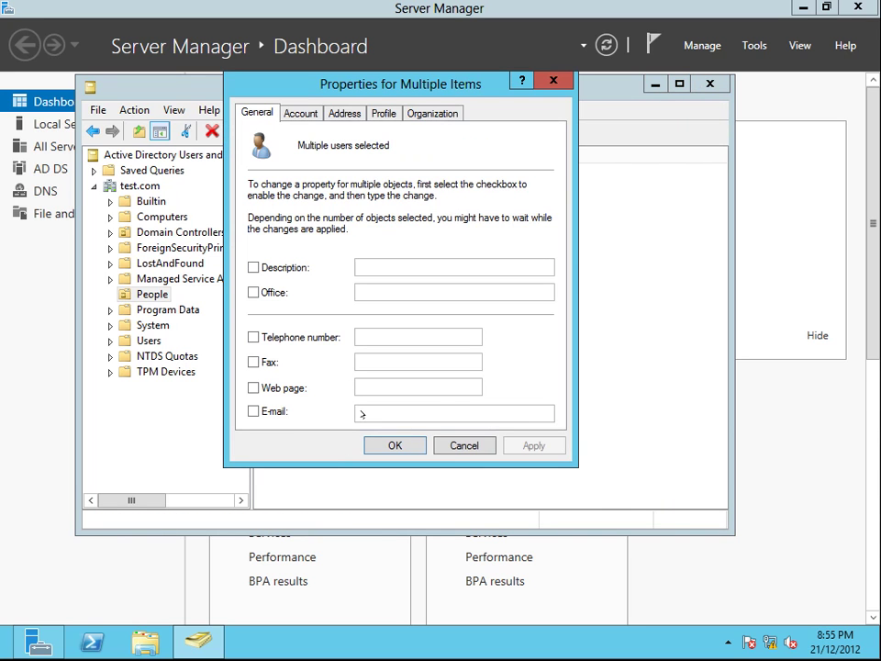
click(303, 112)
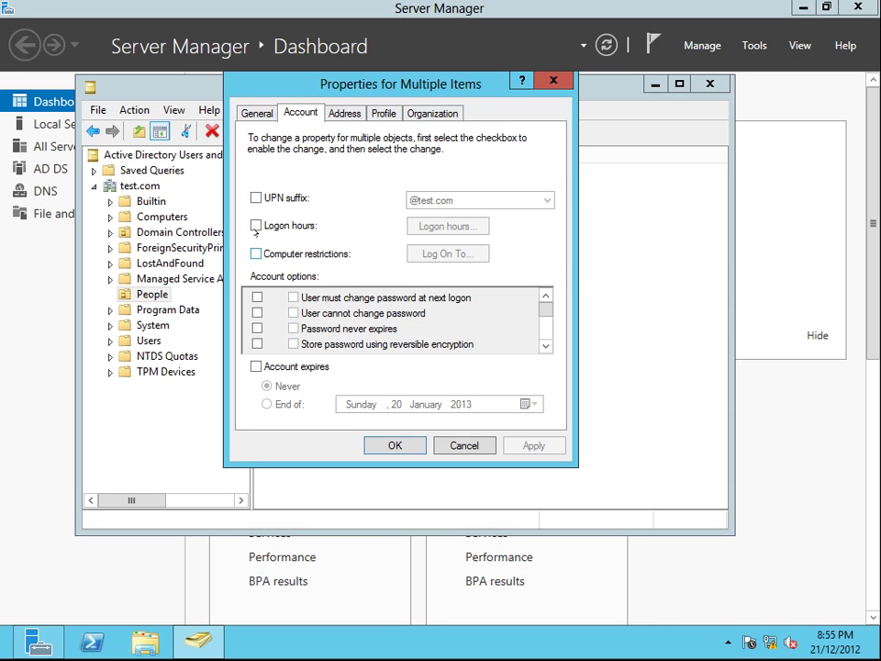
click(256, 226)
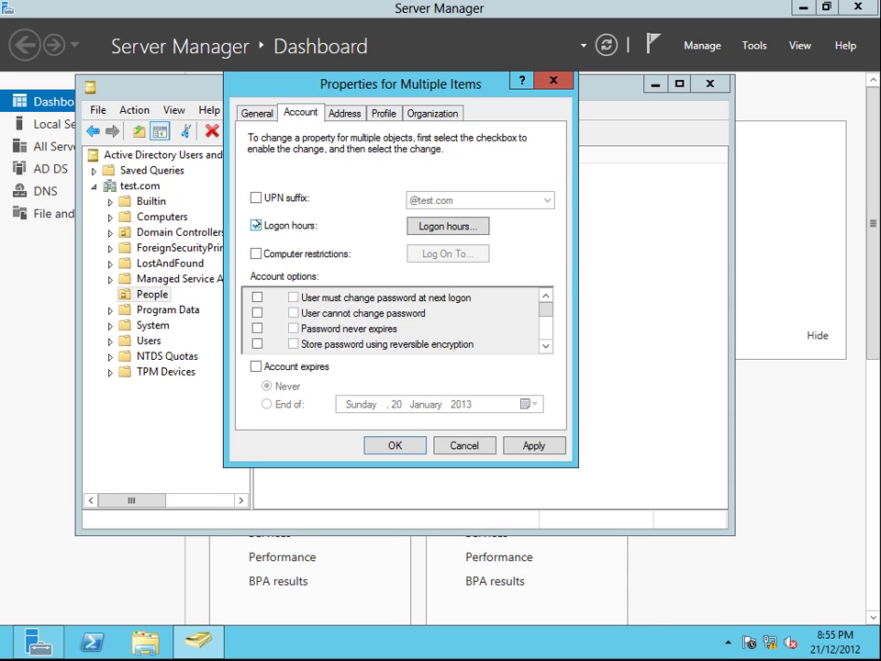
click(437, 225)
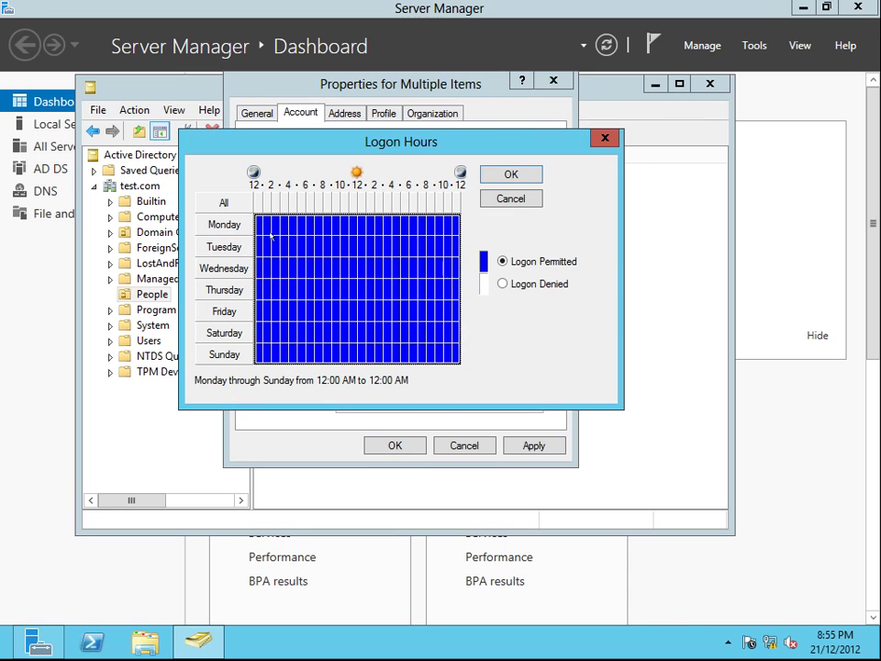
click(500, 282)
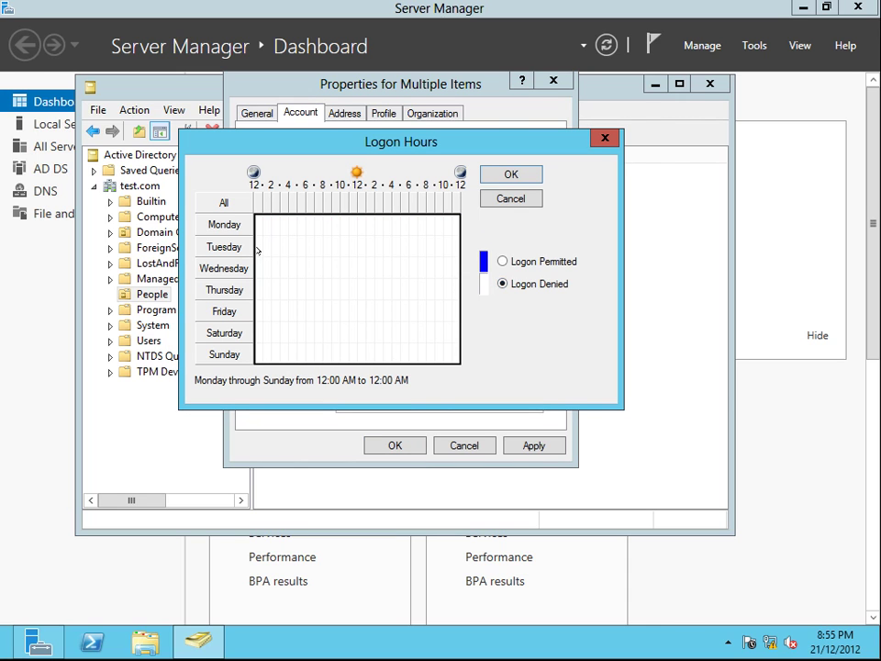
Step: Permit logon all day Wednesday, after briefly permitting and re-denying Tuesday
drag(258, 250, 463, 247)
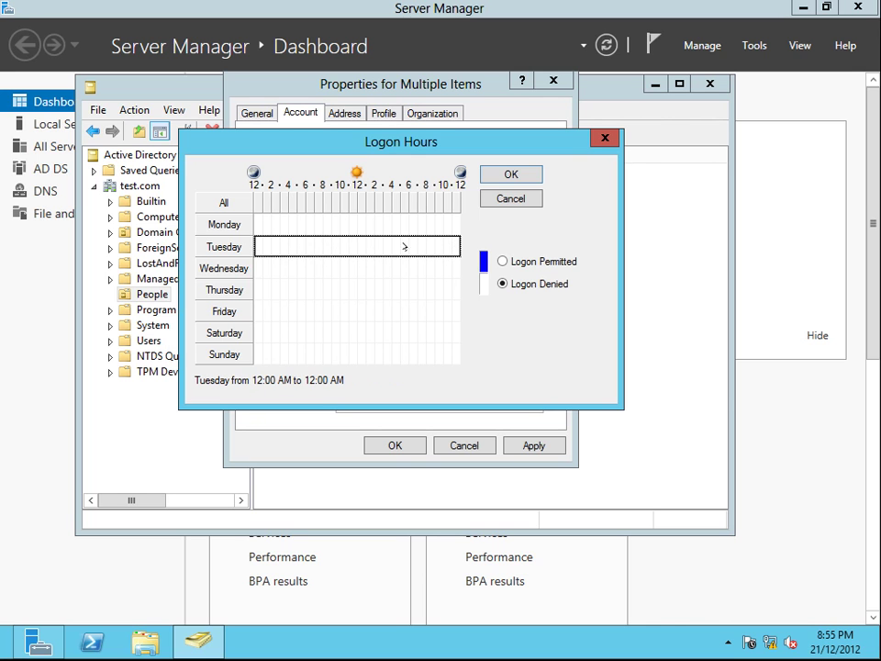
click(361, 246)
click(393, 246)
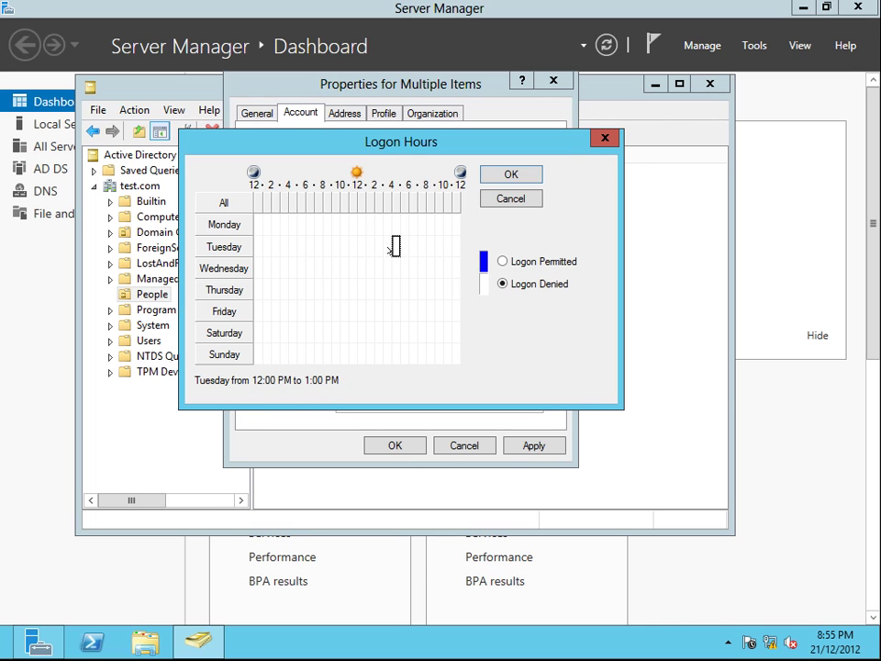
click(225, 248)
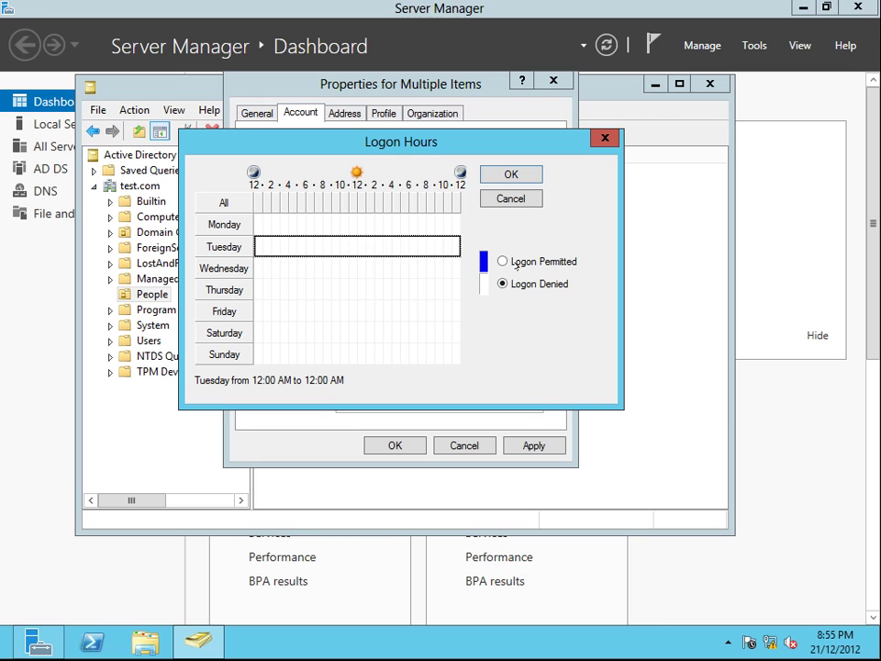
key(alt+p)
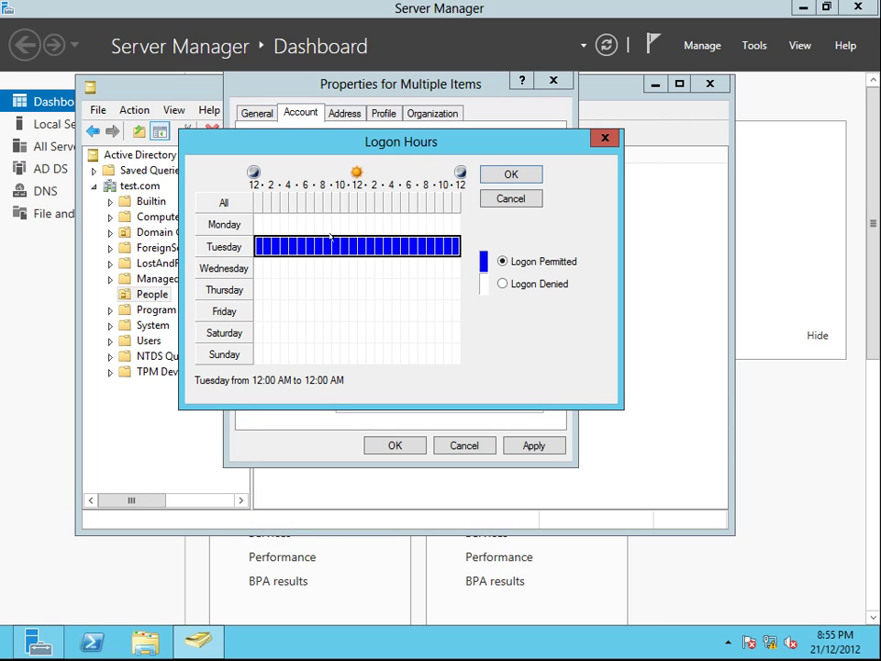
key(alt+d)
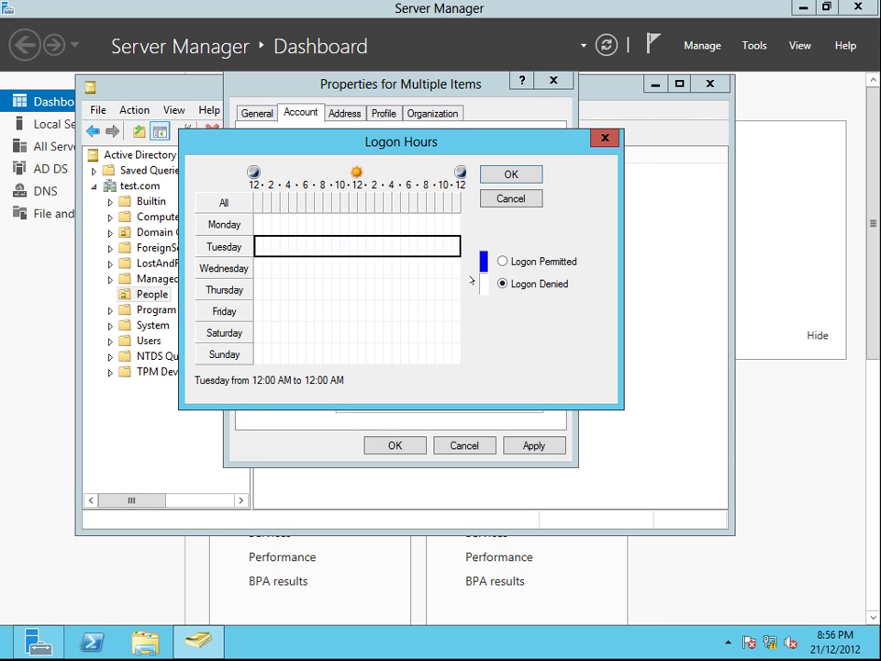
click(370, 267)
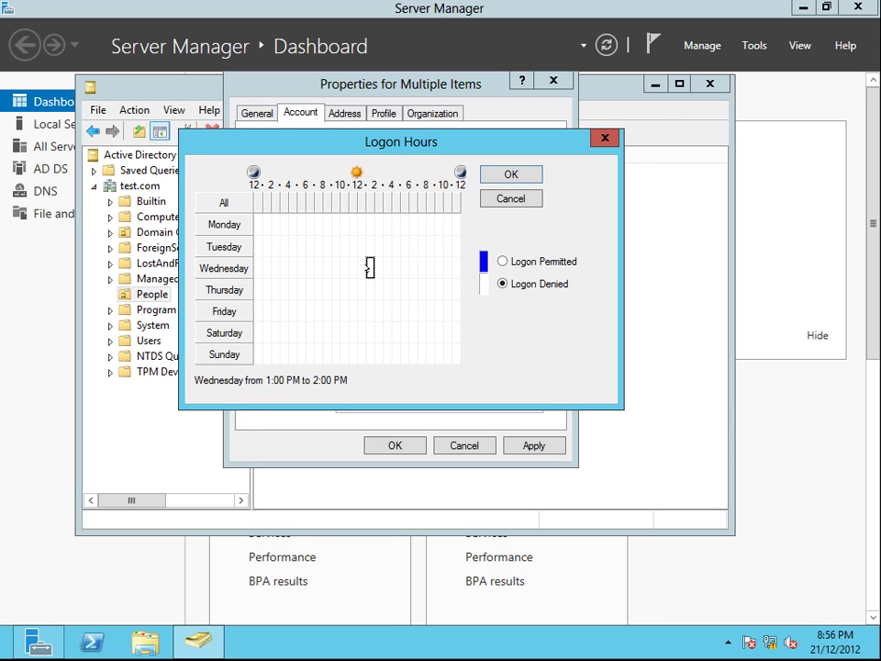
click(230, 266)
key(alt+p)
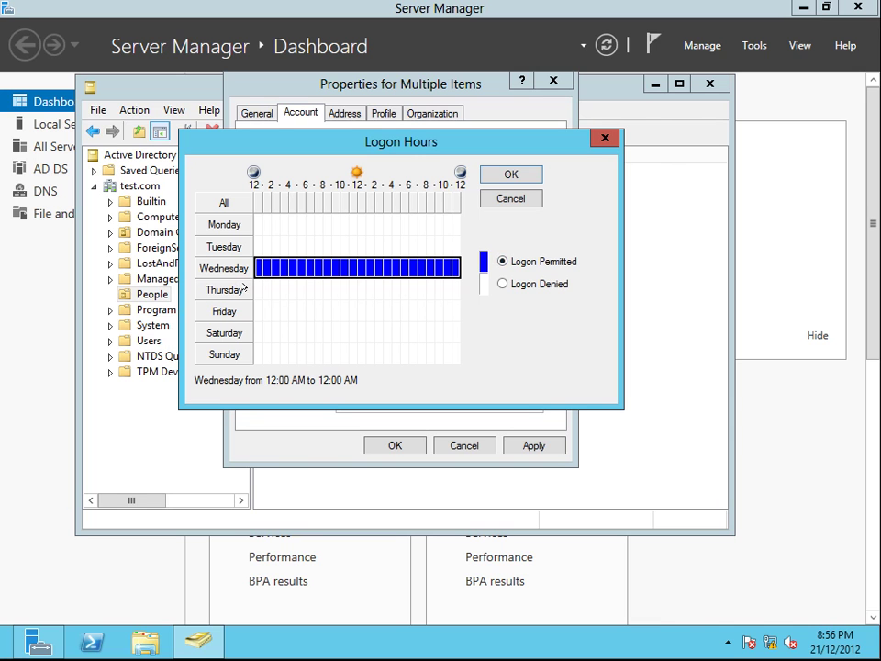
Step: Permit logon all day Thursday and Friday
click(243, 287)
key(Down)
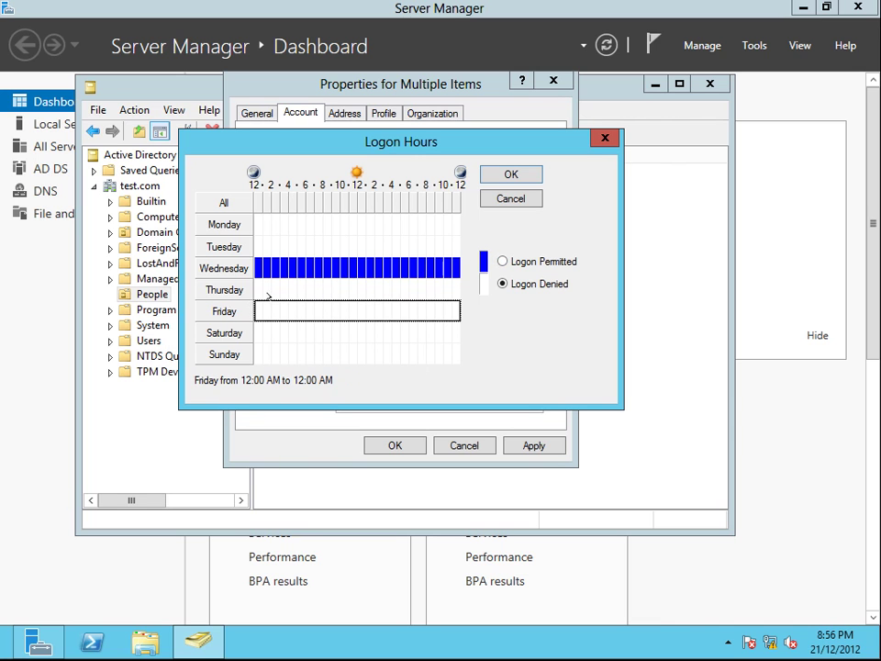
click(281, 289)
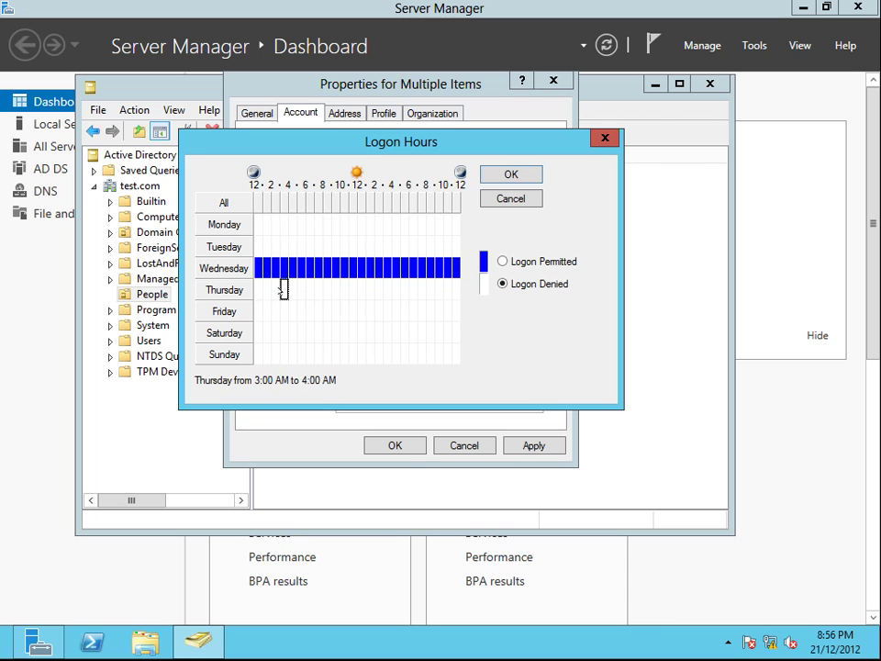
click(231, 291)
click(224, 312)
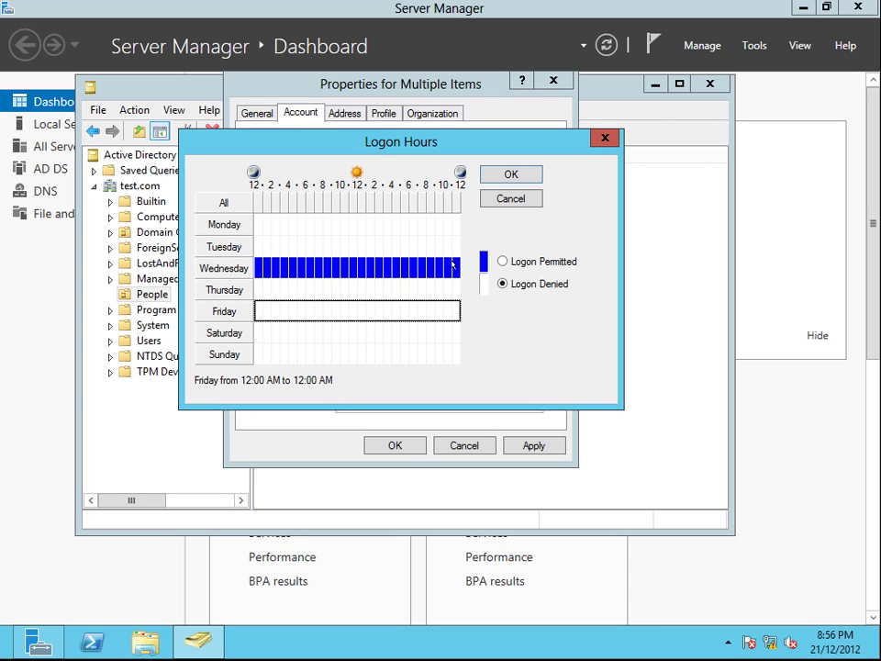
click(503, 260)
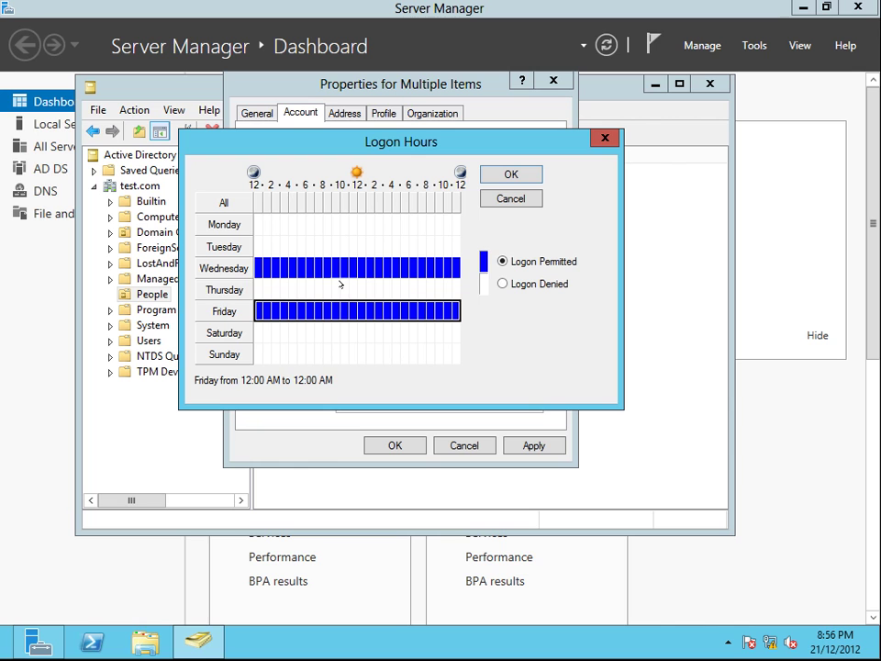
click(224, 290)
click(503, 284)
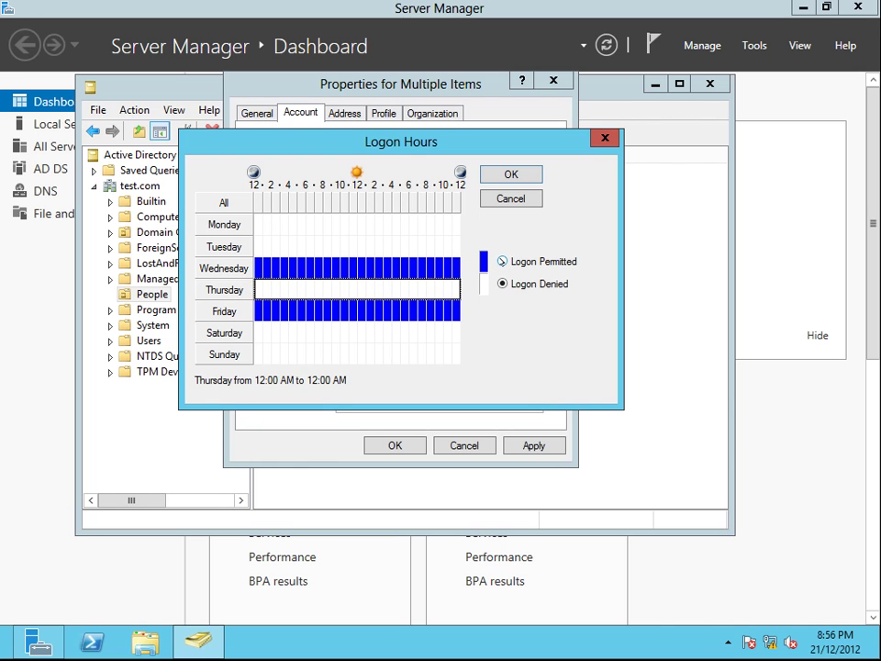
click(503, 261)
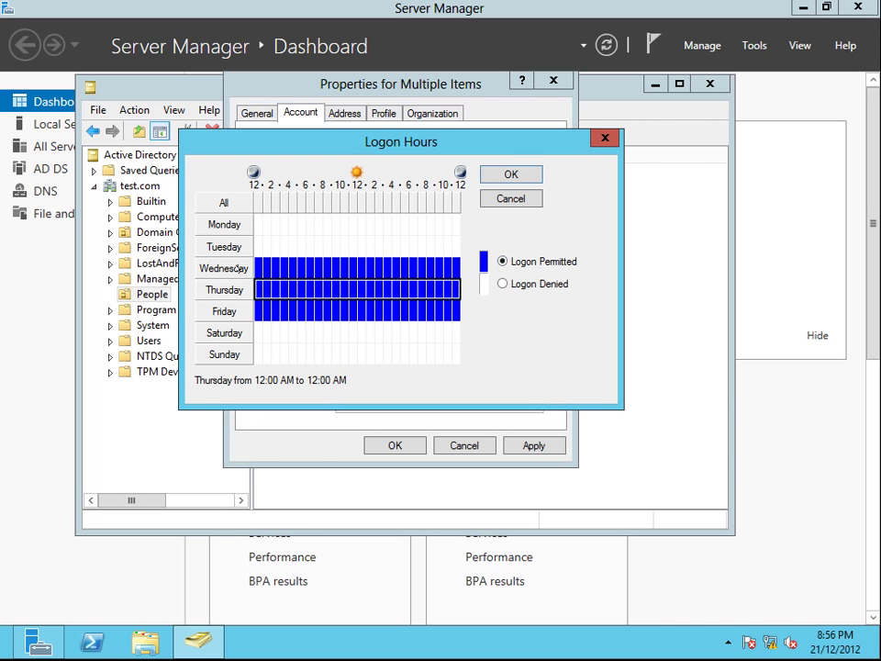
Step: Confirm the Wednesday–Friday logon hours and save the multi-user properties
click(512, 174)
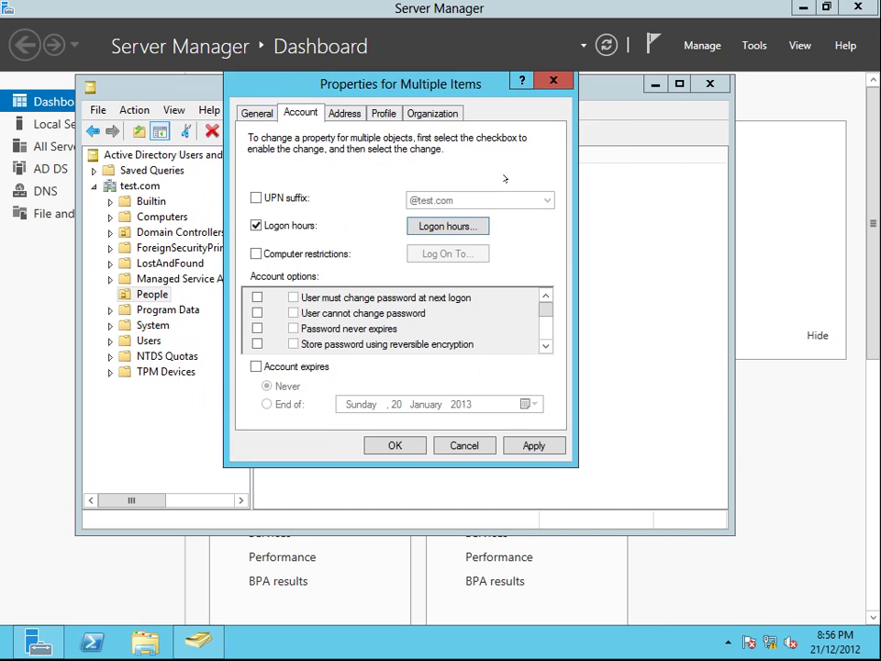
click(450, 445)
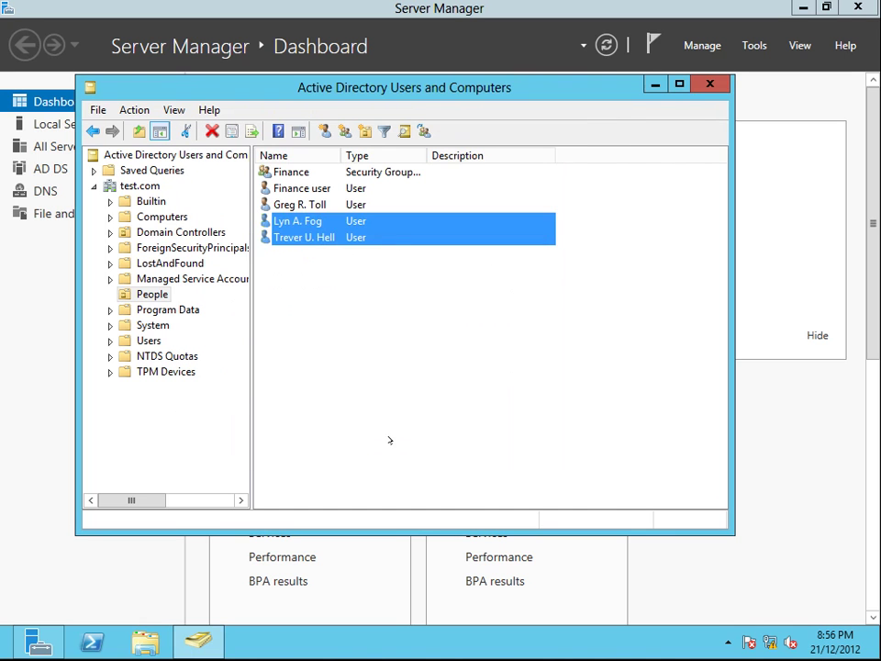
click(357, 340)
Step: Review the first user's Wednesday–Friday logon hours and close the properties
double_click(304, 236)
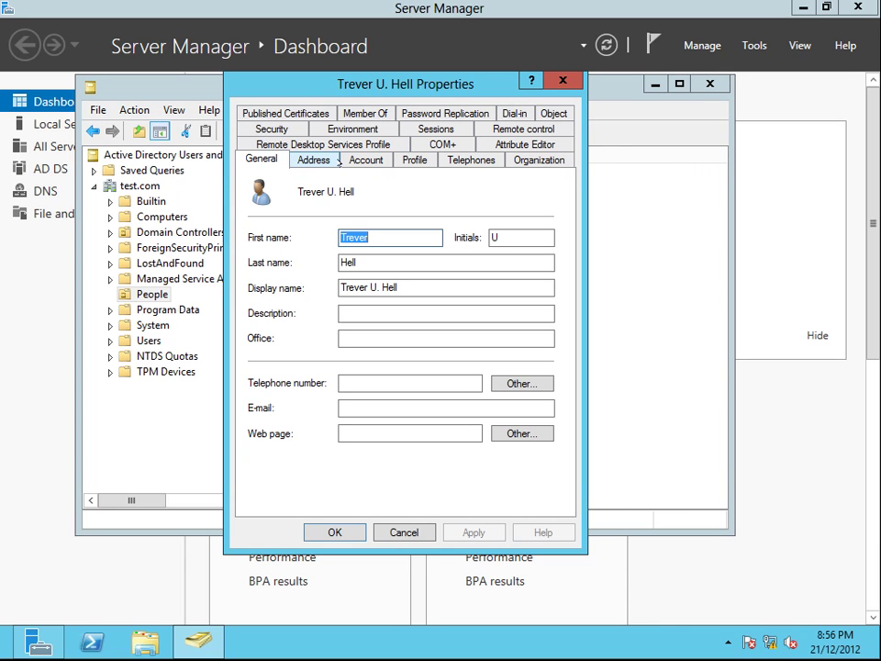
click(366, 159)
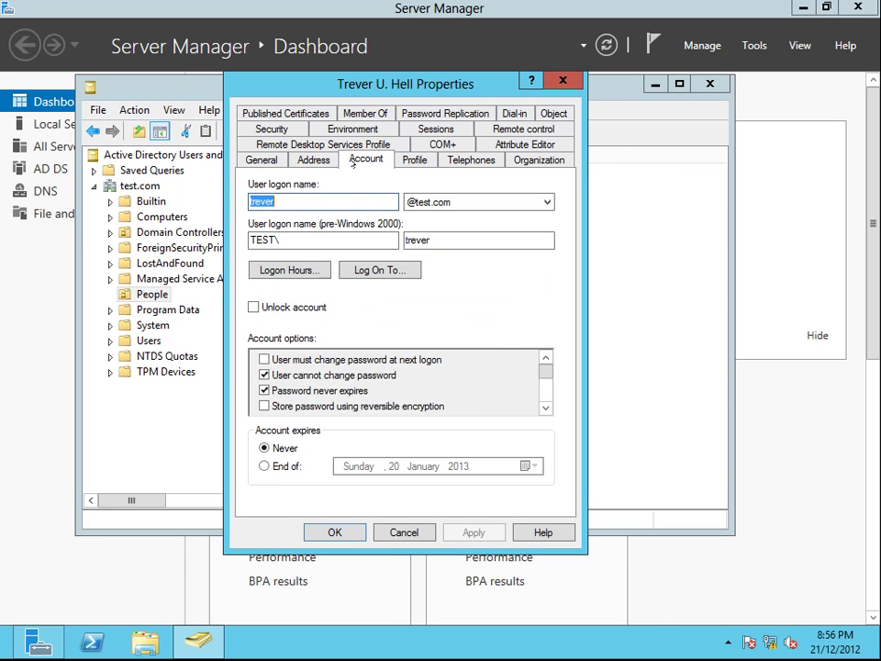
click(299, 273)
click(515, 217)
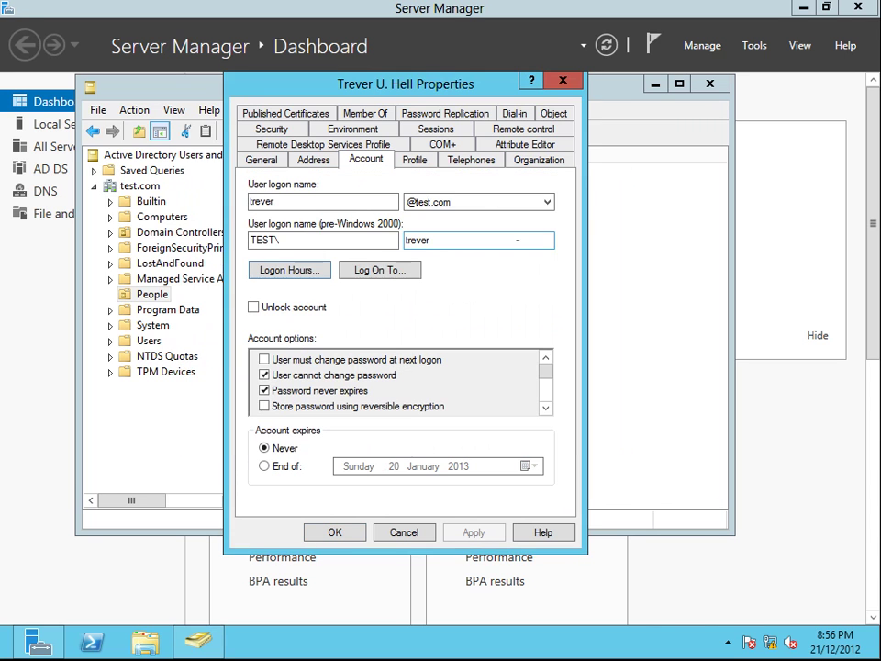
click(404, 532)
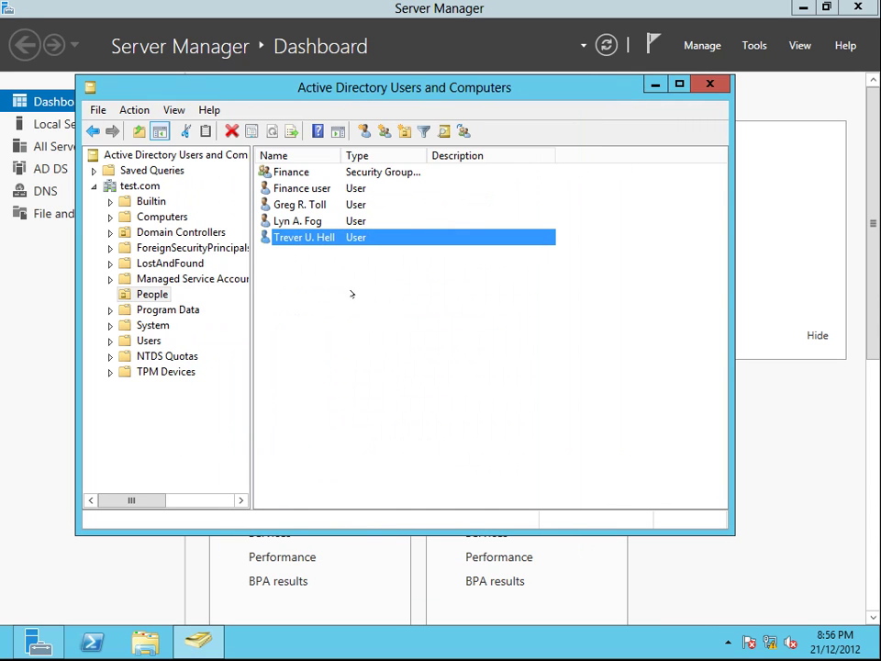
Step: Check the second user's logon hours, tick Unlock account, apply and close
double_click(303, 220)
click(345, 160)
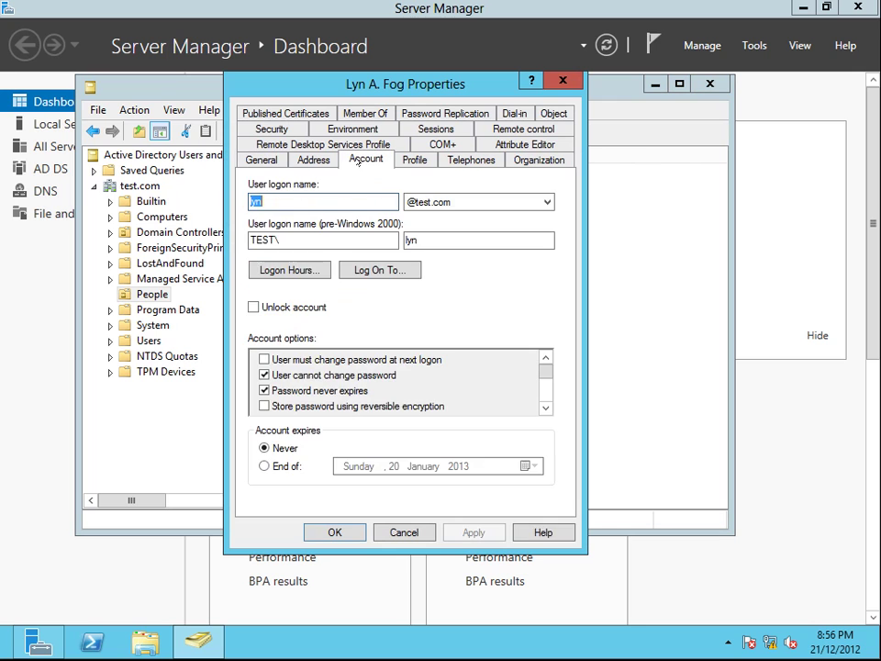
click(314, 159)
click(365, 160)
click(313, 160)
click(415, 160)
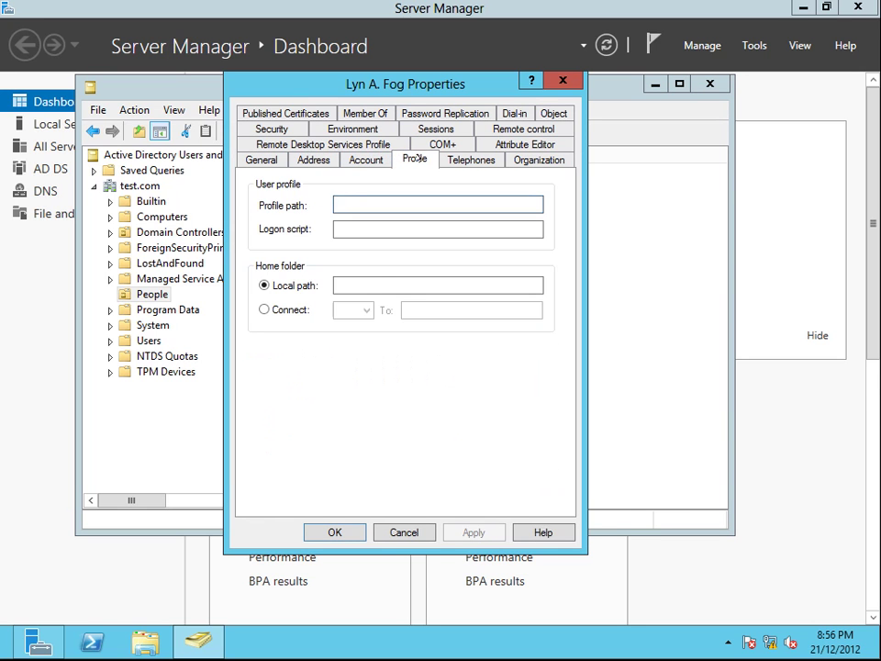
click(365, 160)
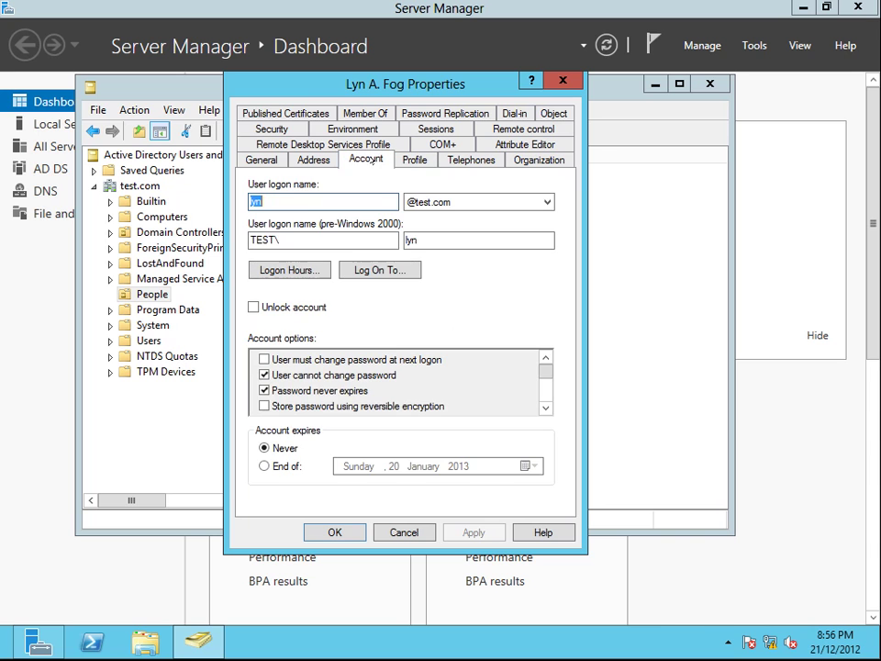
click(289, 269)
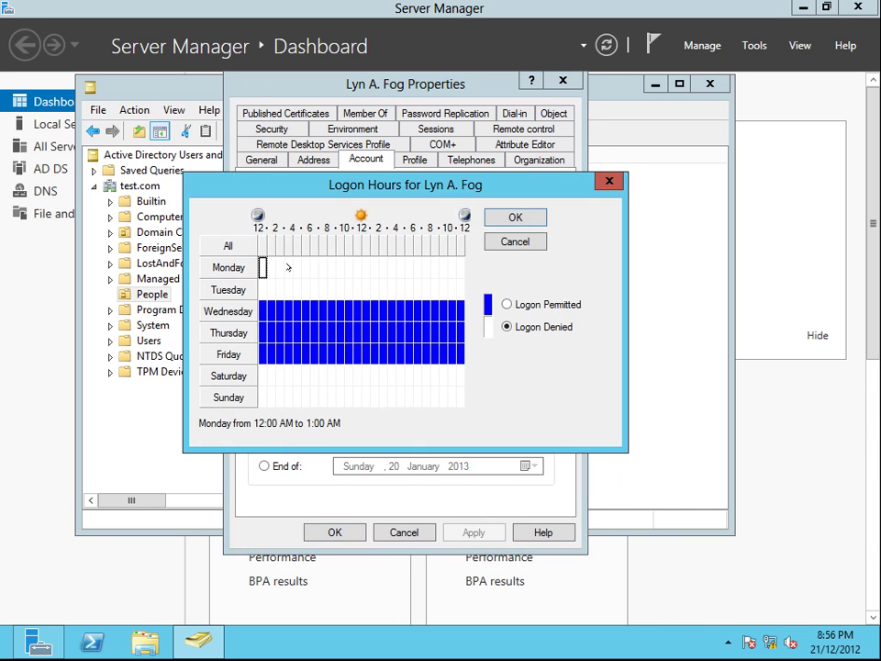
click(515, 218)
click(254, 307)
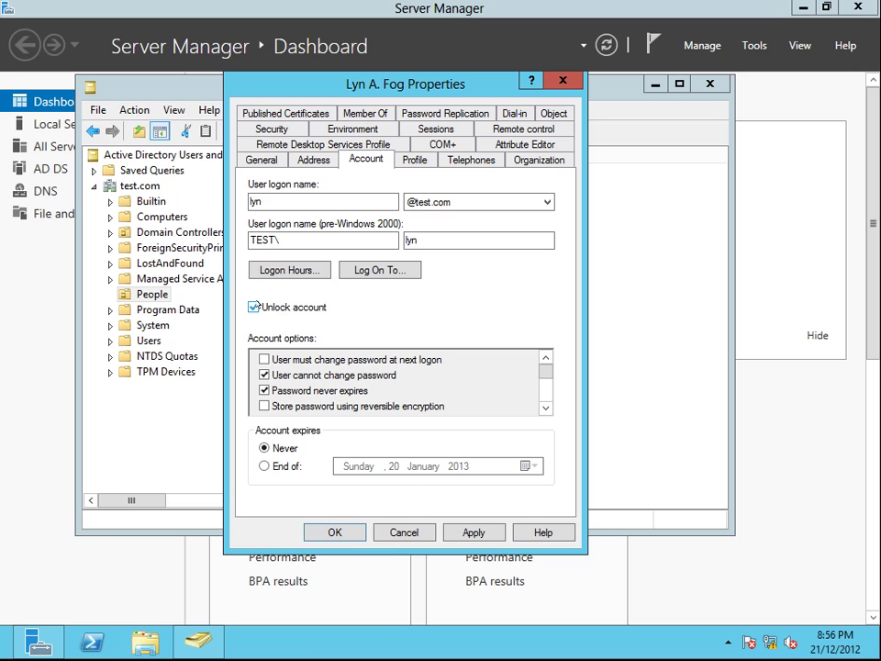
click(473, 532)
click(415, 531)
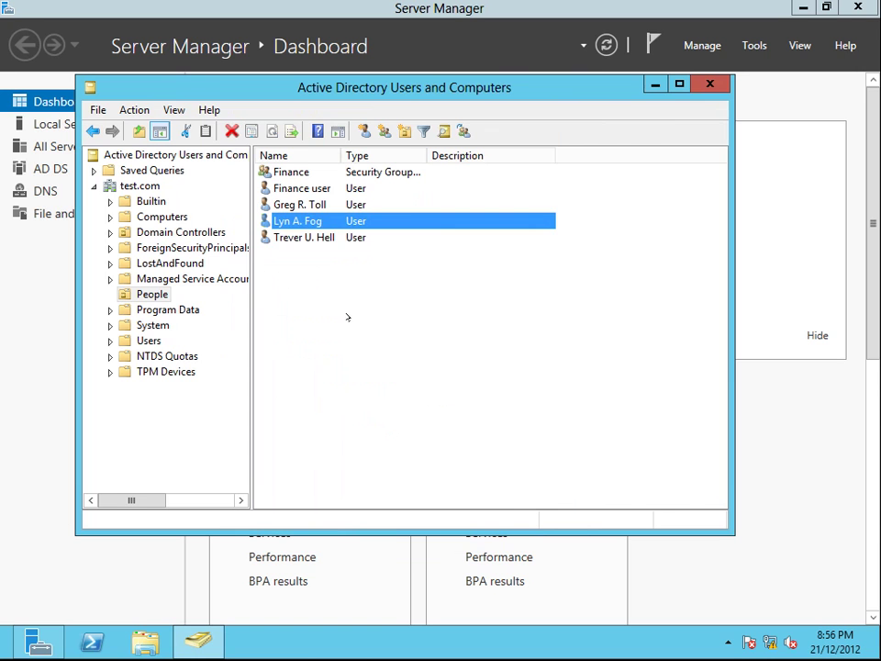
Step: Reopen the second user's account settings, leave Unlock account unticked, and close
click(333, 272)
double_click(298, 221)
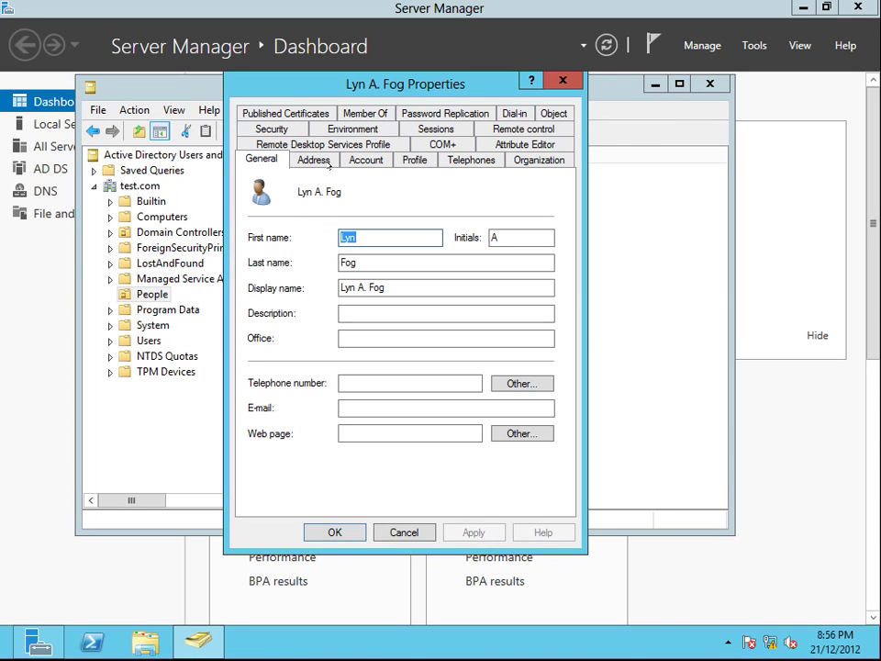
click(365, 160)
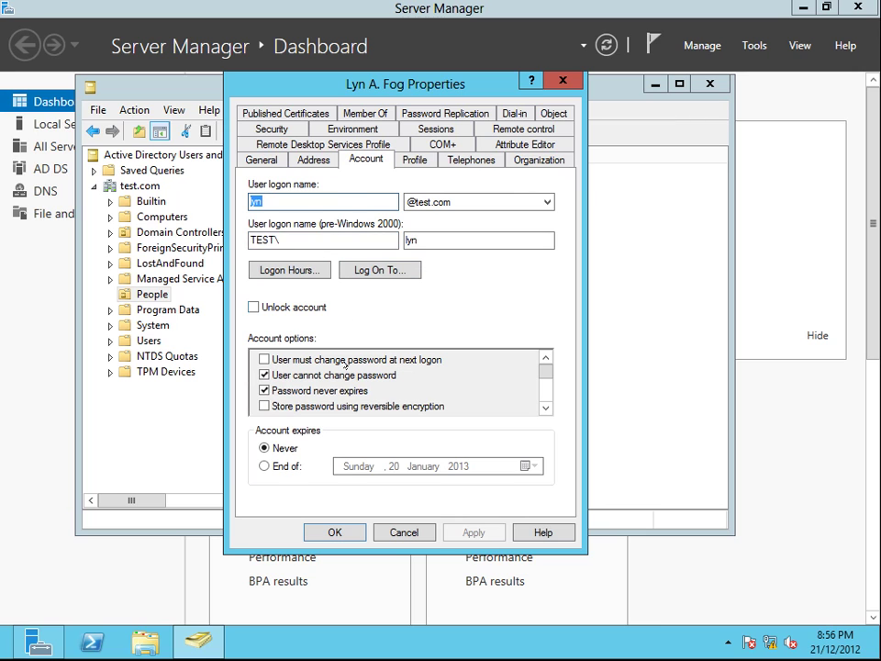
click(275, 308)
click(277, 308)
click(336, 533)
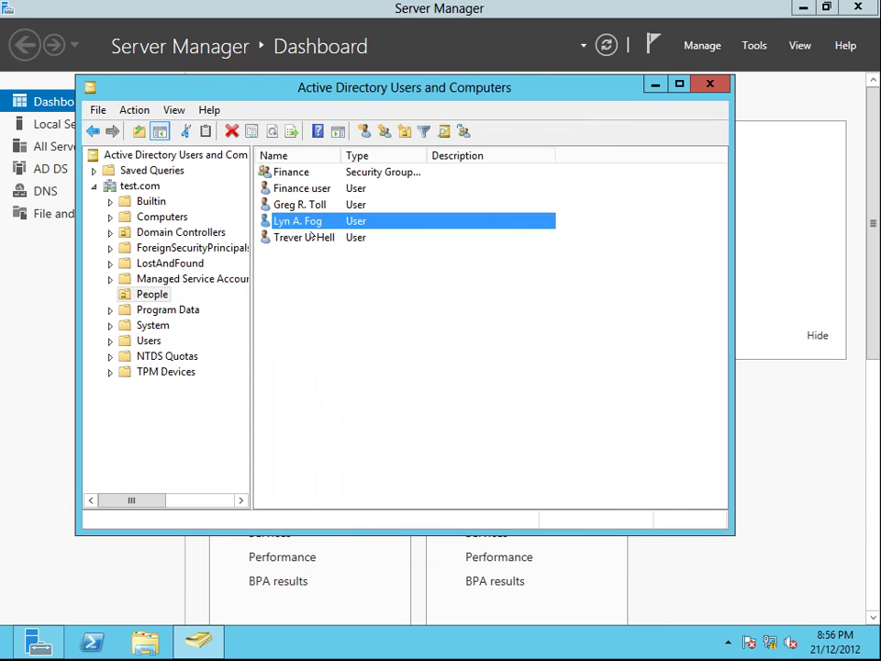
click(311, 256)
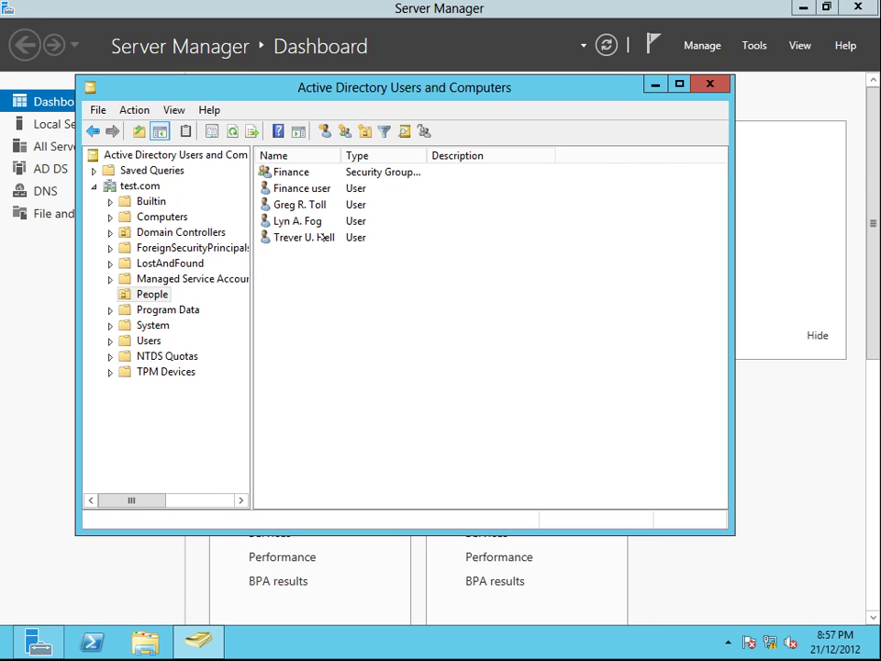
Step: Set the user's Log On To option to The following computers, then list the Computers container
double_click(299, 204)
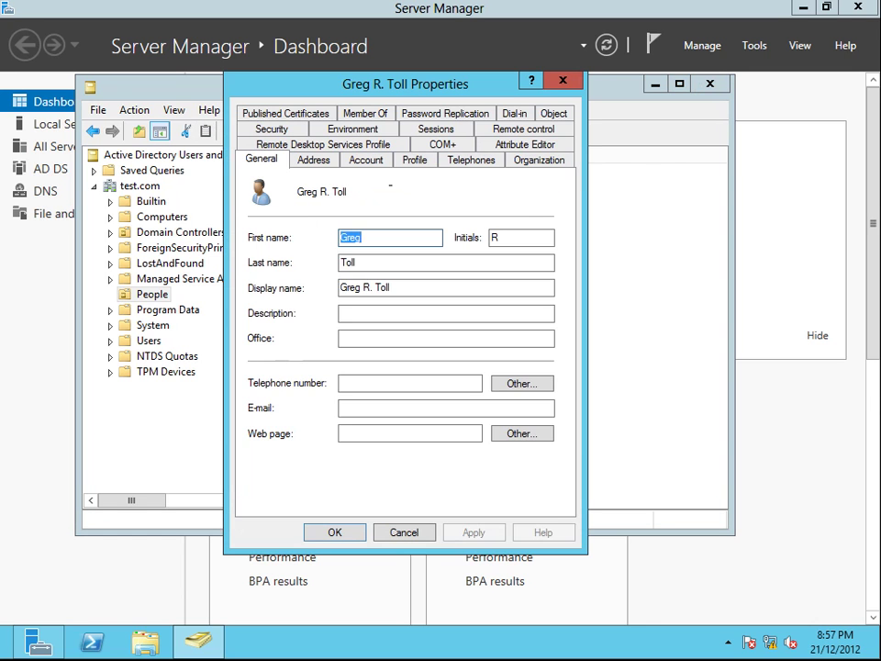
click(366, 159)
click(380, 270)
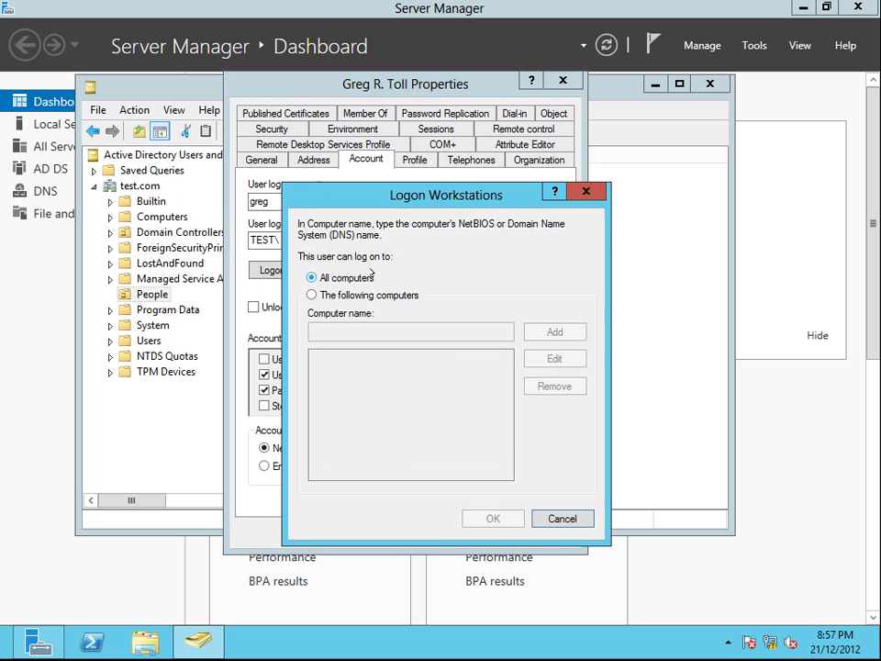
click(326, 295)
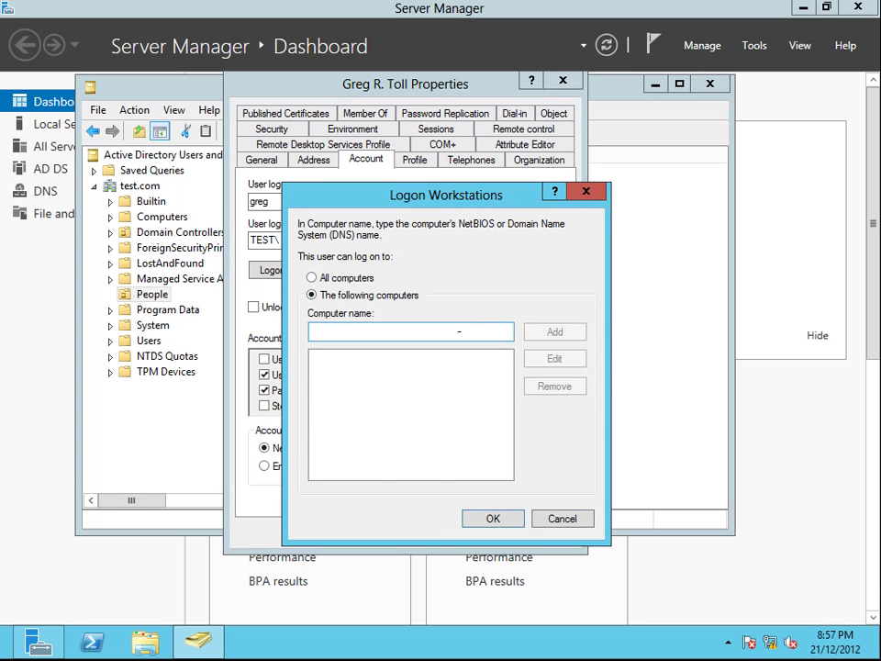
click(170, 263)
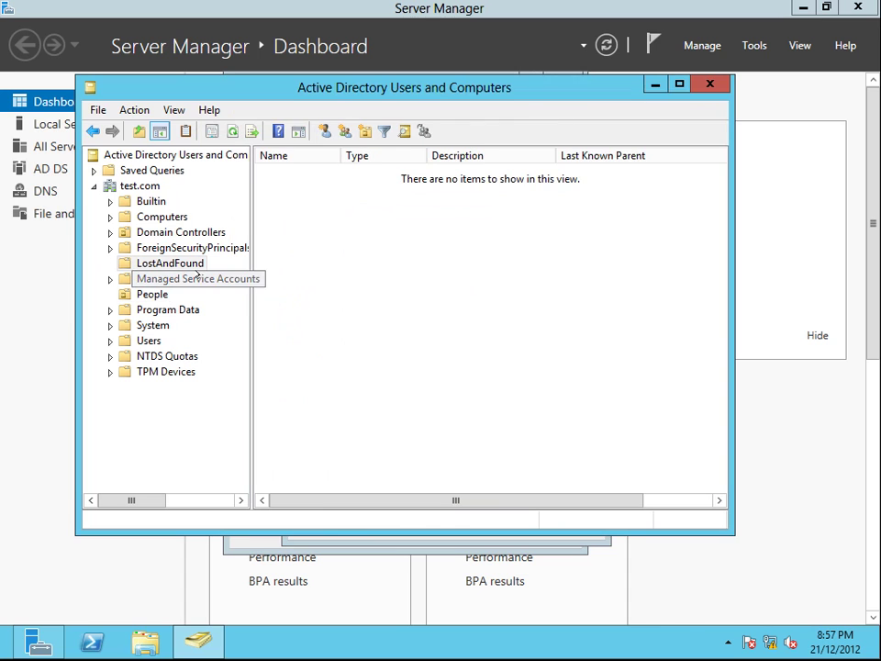
click(156, 216)
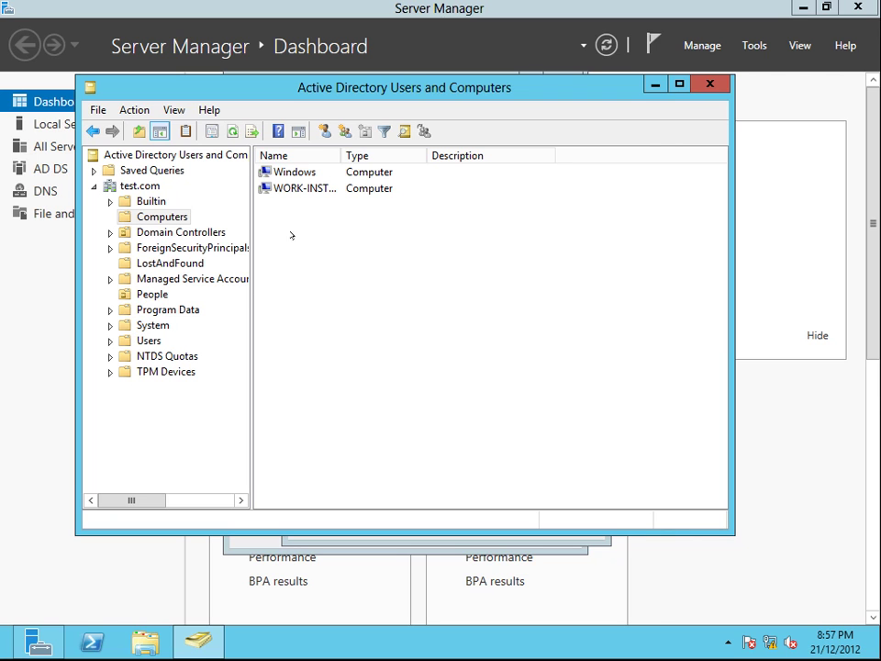
Step: Replace the mistaken 'win' workstation with Windows, confirm, mark the account unlocked, and apply
click(138, 293)
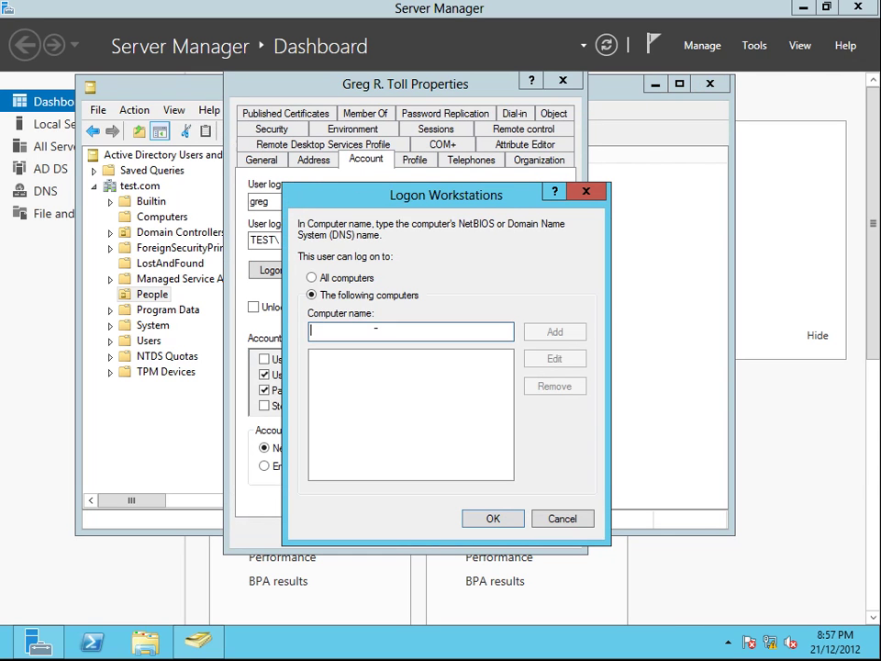
text(win)
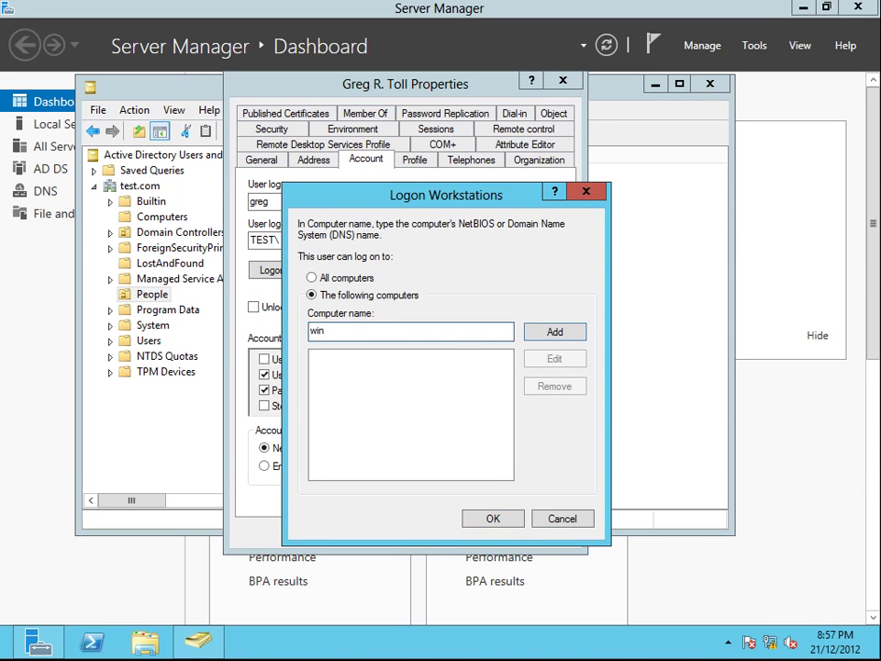
click(553, 332)
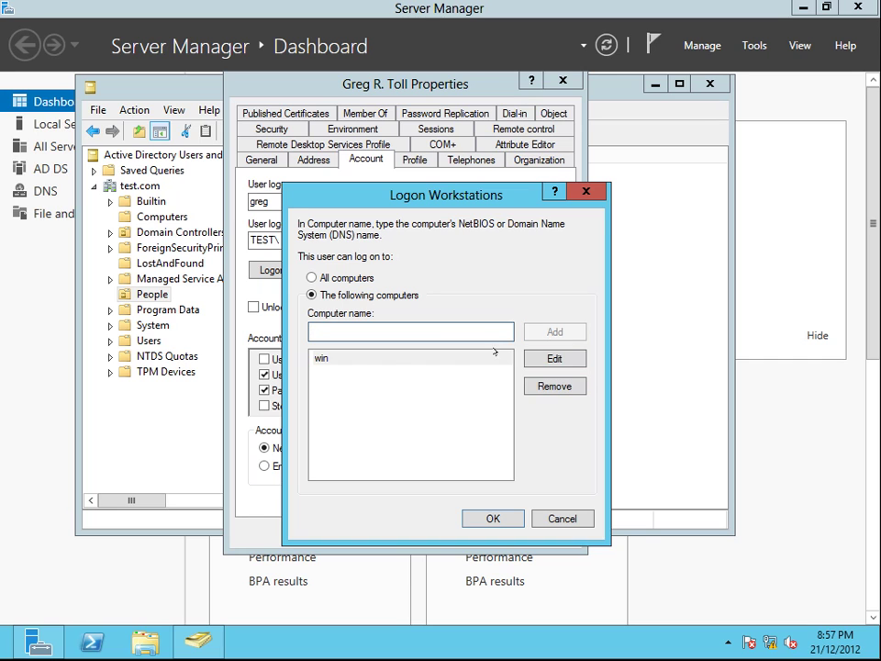
click(376, 360)
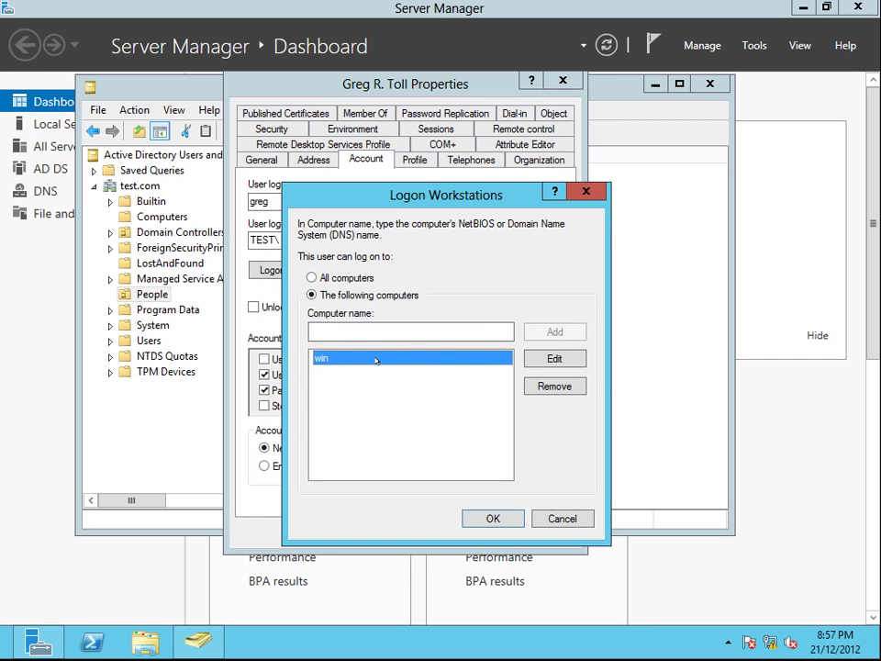
click(554, 386)
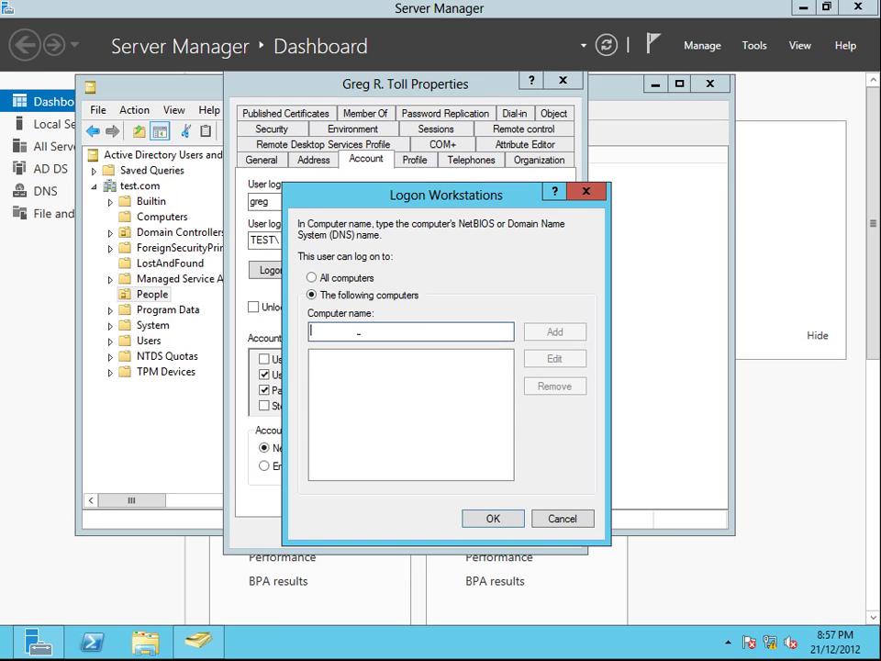
text(Windows)
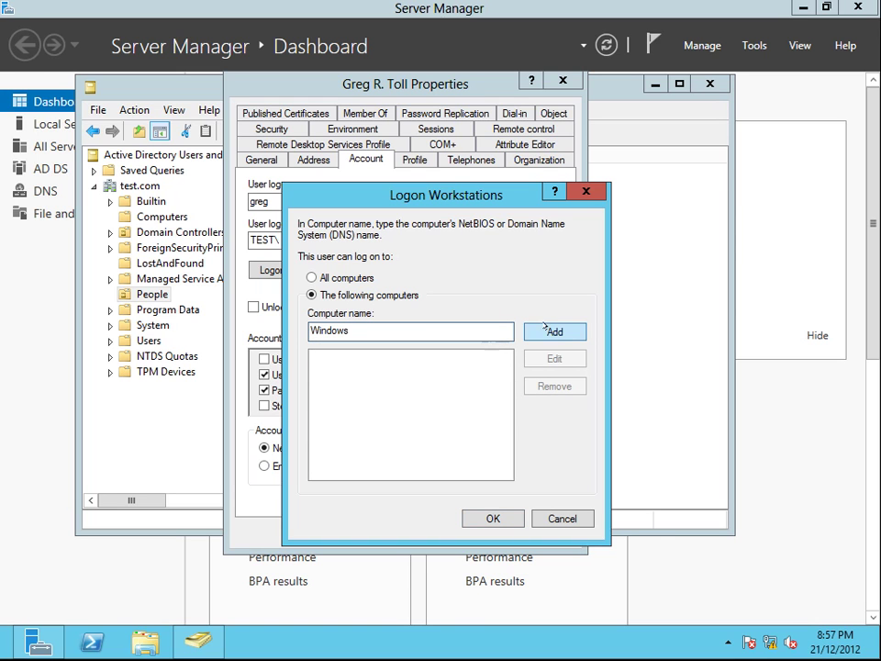
click(532, 331)
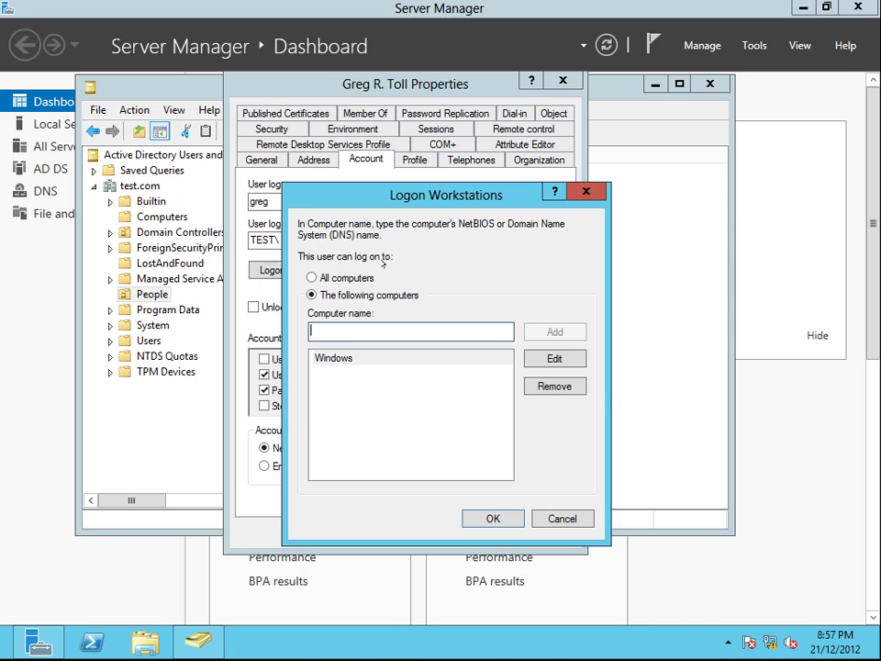
click(348, 359)
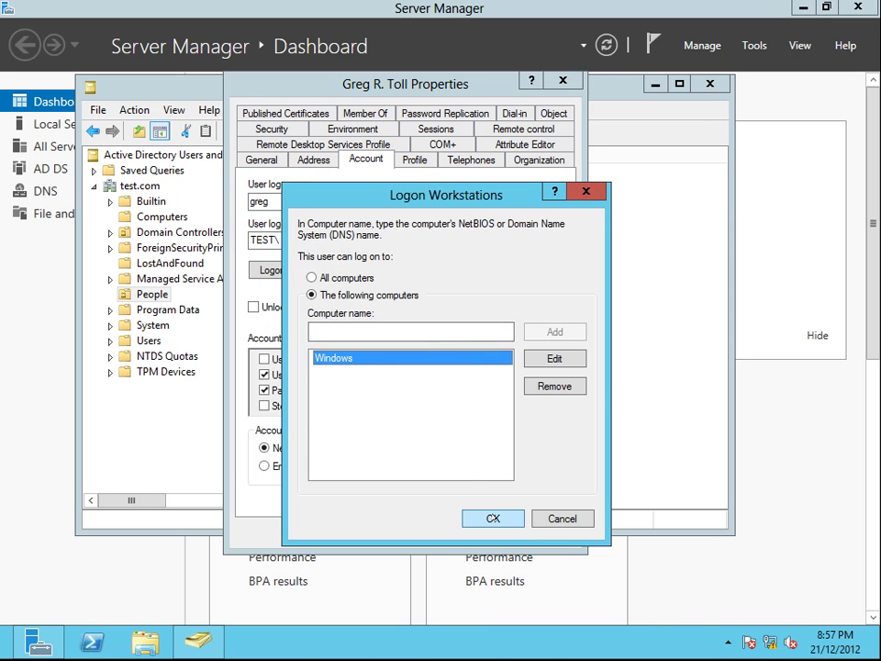
click(494, 519)
click(377, 307)
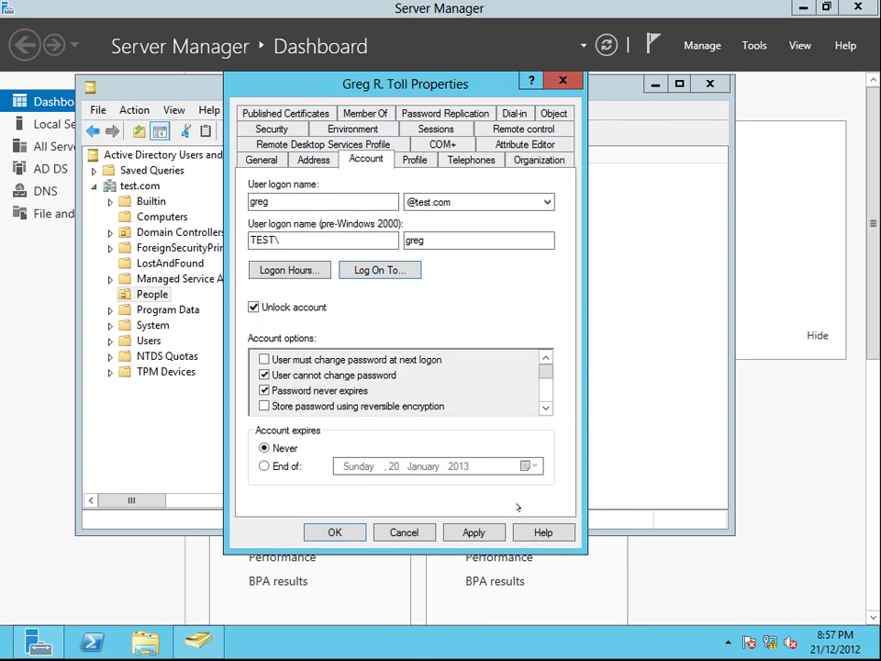
click(475, 533)
click(336, 532)
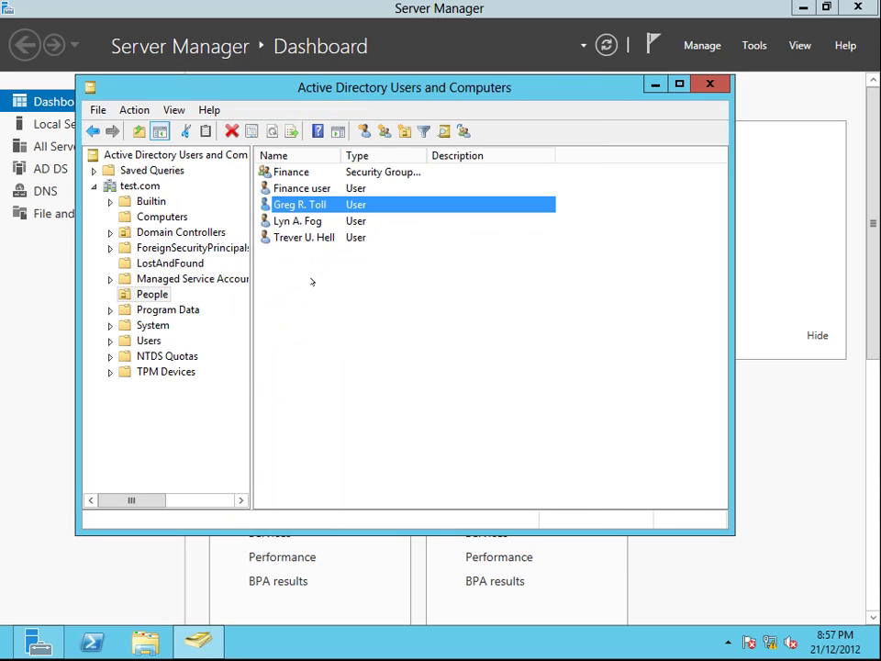